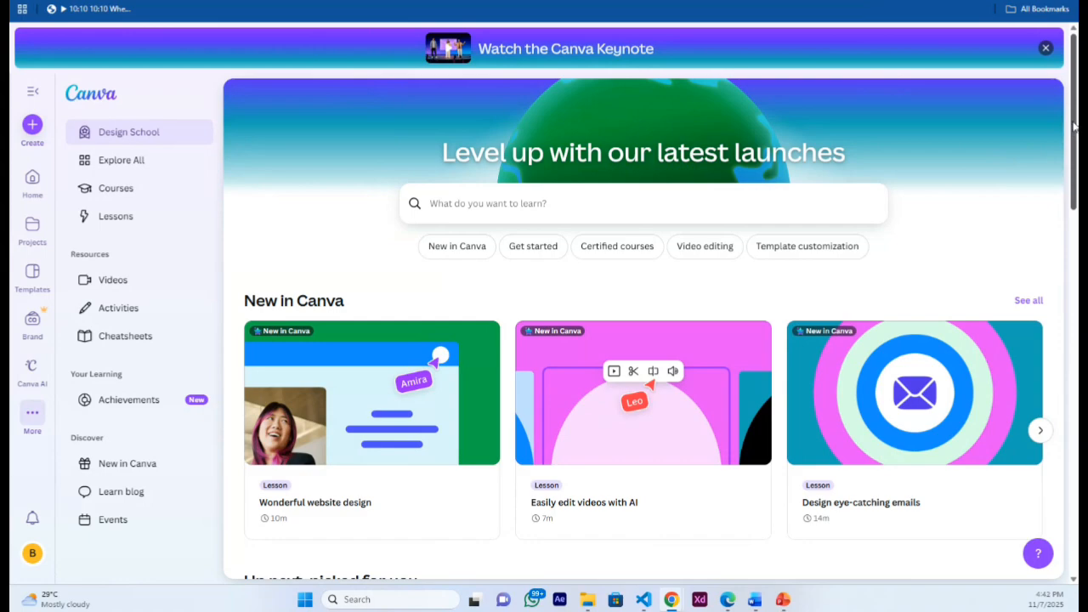
Step: Dismiss the Canva Keynote banner and create a new blank email design from the home page
drag(1074, 125, 1034, 490)
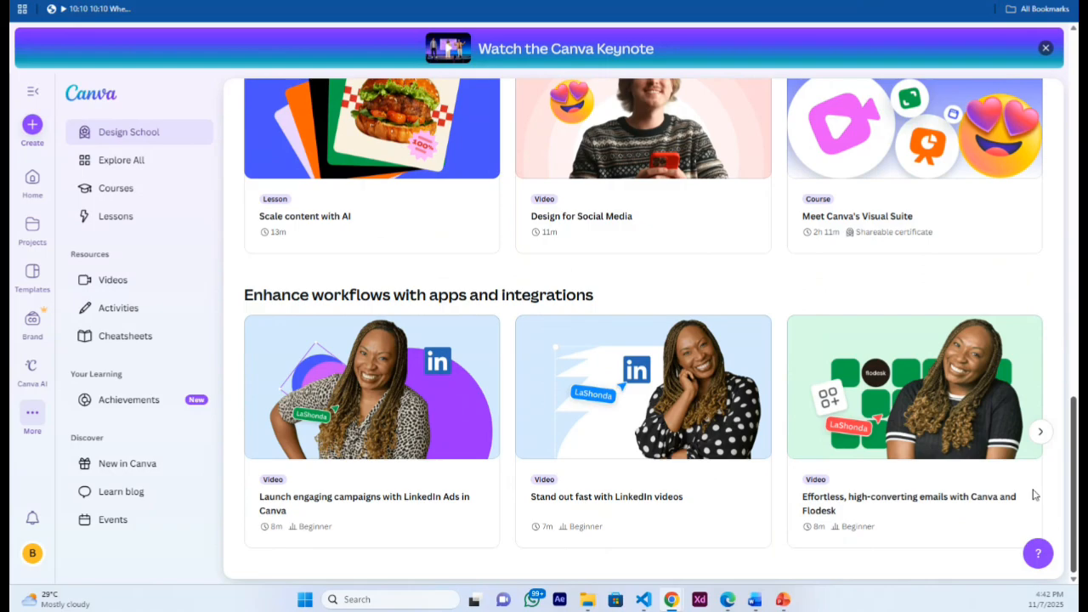
scroll(1033, 302, up, 9)
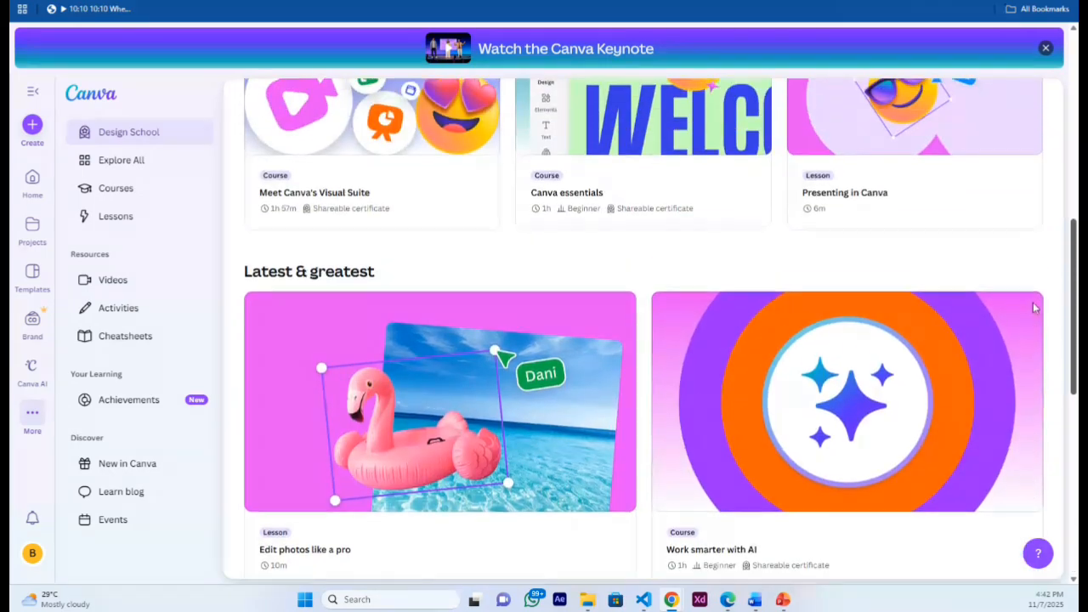
scroll(1024, 219, up, 5)
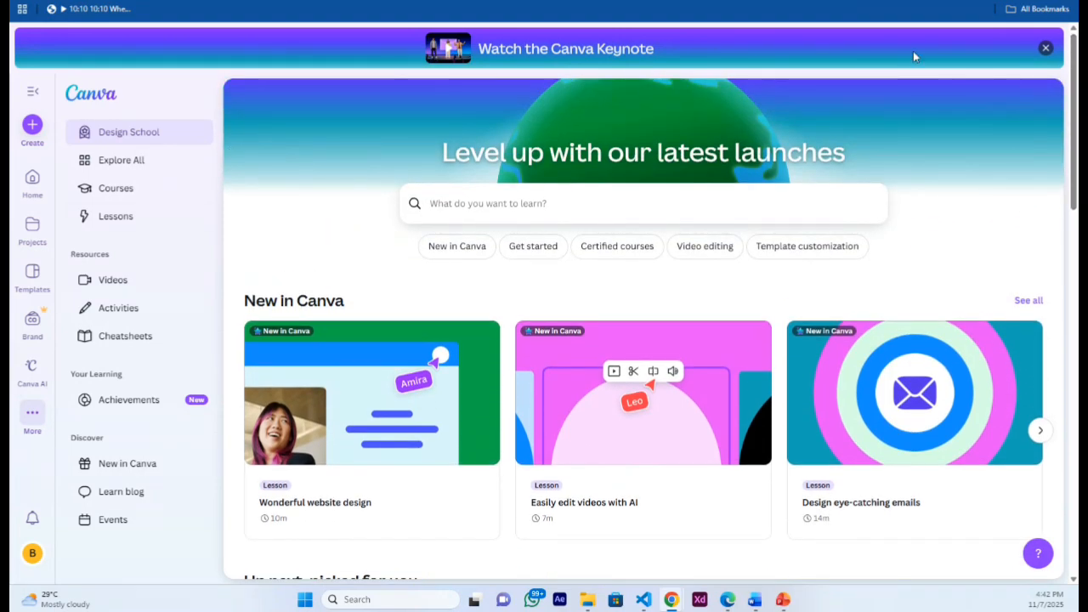
mouse_move(921, 73)
click(1047, 48)
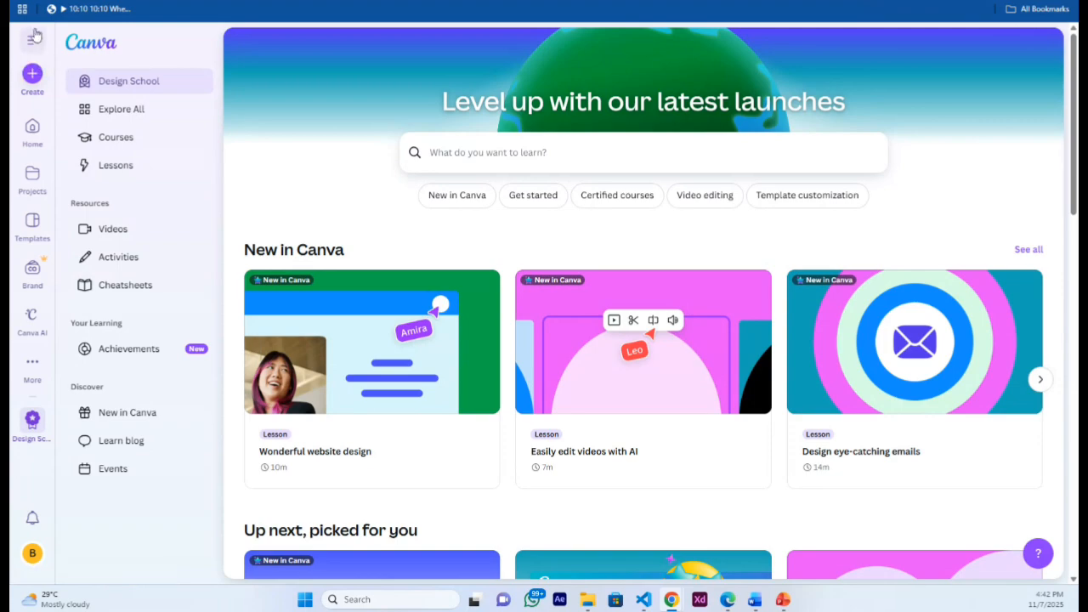
click(92, 51)
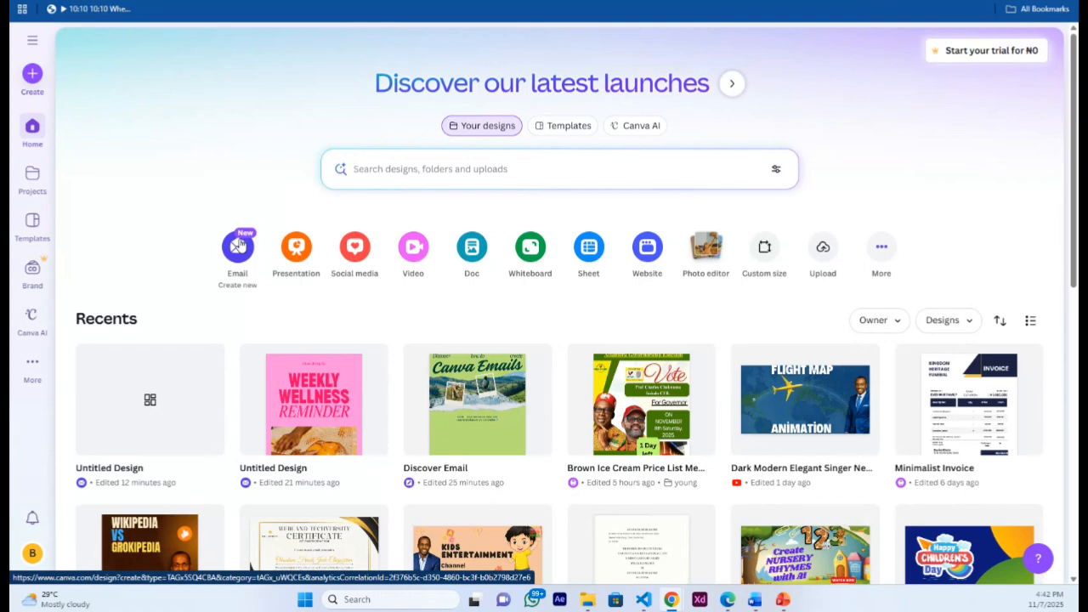
click(239, 245)
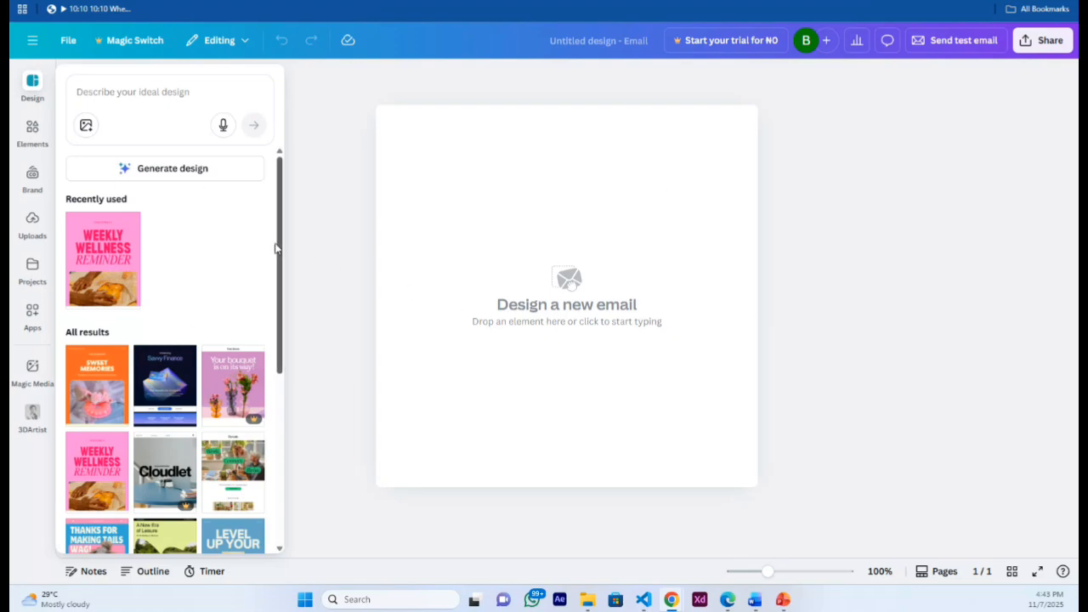
Step: Browse the email templates and apply the orange "Sweet Memories" template to the blank email
drag(282, 247, 282, 455)
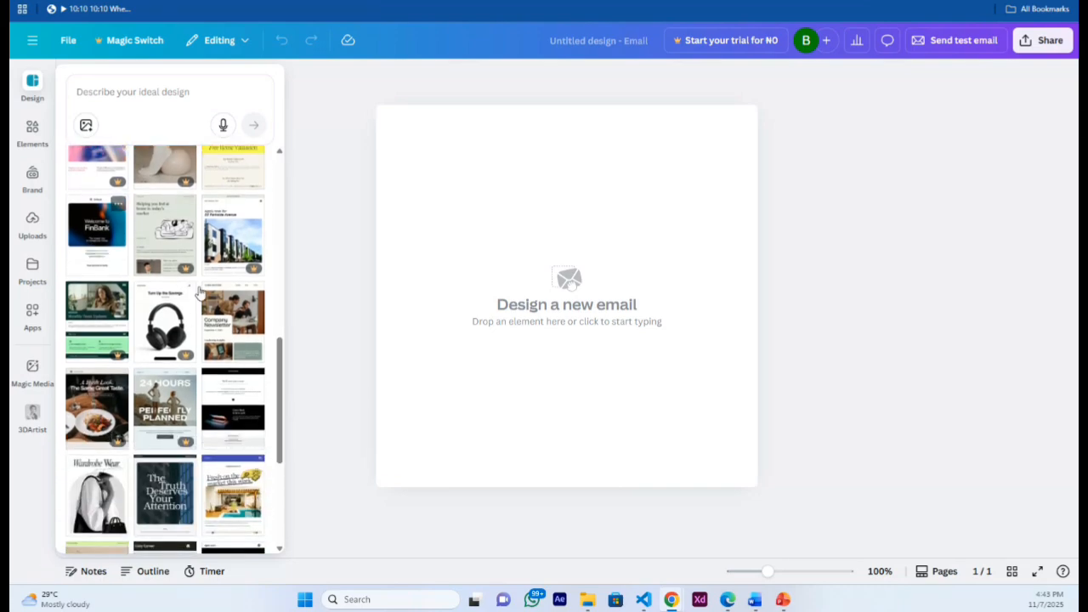
drag(283, 364, 295, 304)
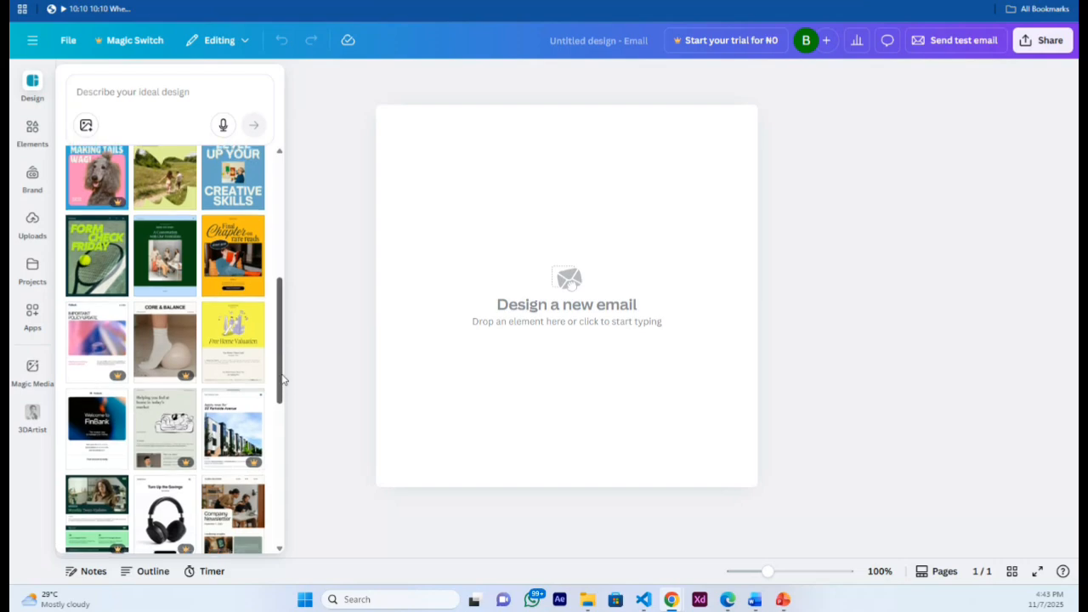
drag(284, 377, 284, 462)
scroll(284, 462, down, 1)
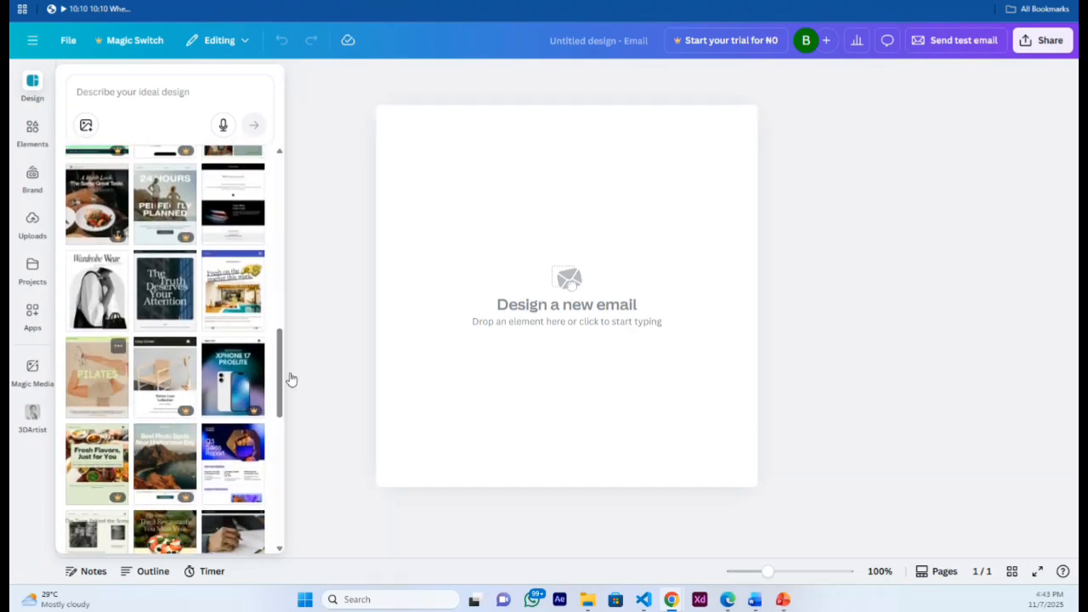
drag(281, 391, 277, 247)
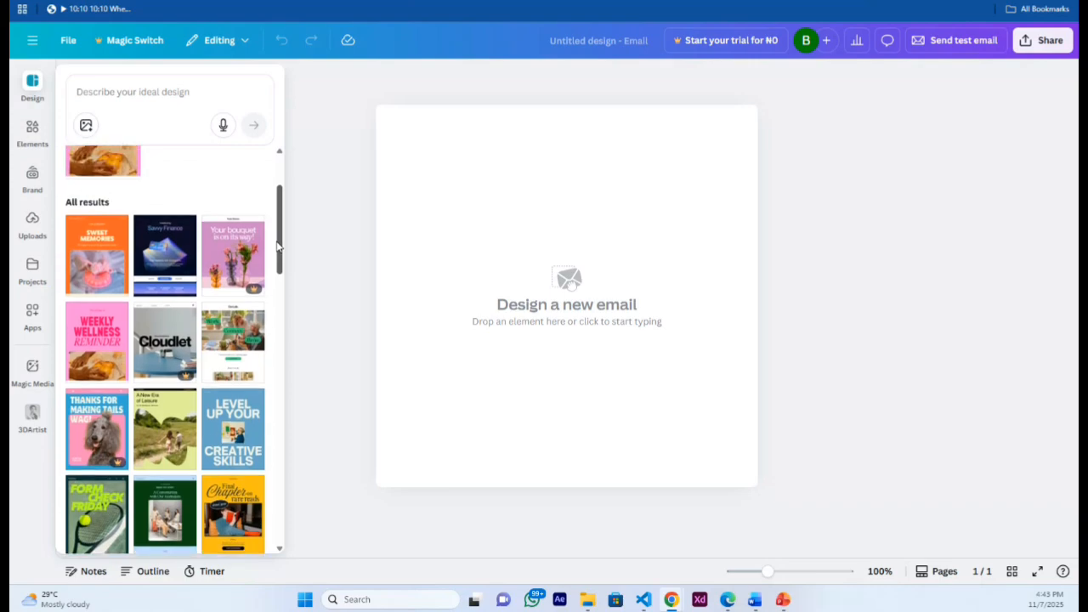
click(100, 268)
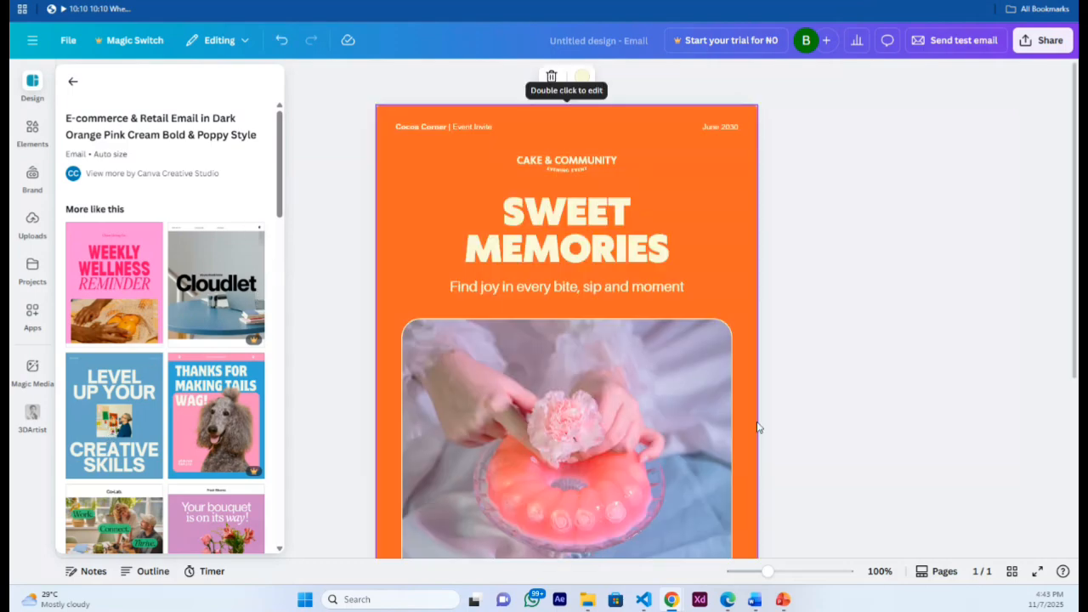
click(846, 360)
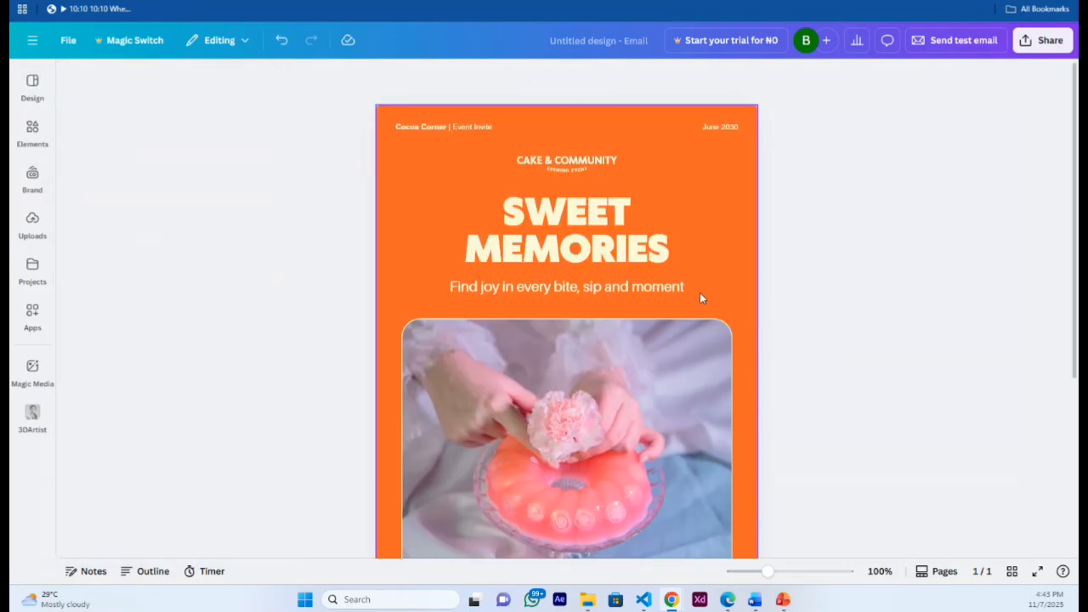
Step: Open the orange header block for editing and replace the "Cocoa Corner | Event Invite" text with "Sweet Memories"
mouse_move(1077, 222)
mouse_down()
mouse_move(1076, 236)
mouse_move(1076, 221)
mouse_up()
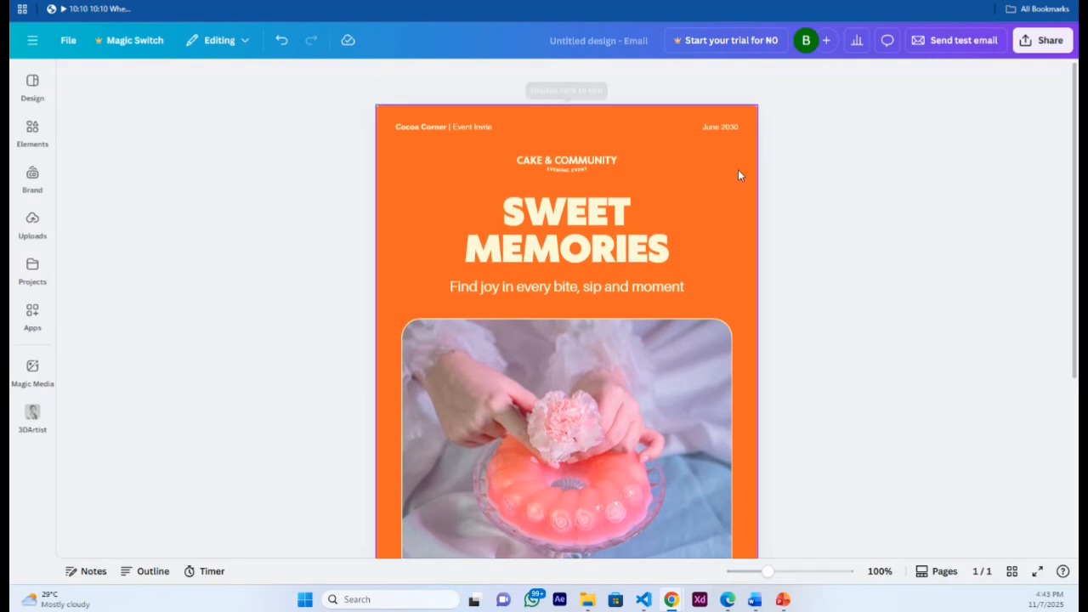
click(734, 129)
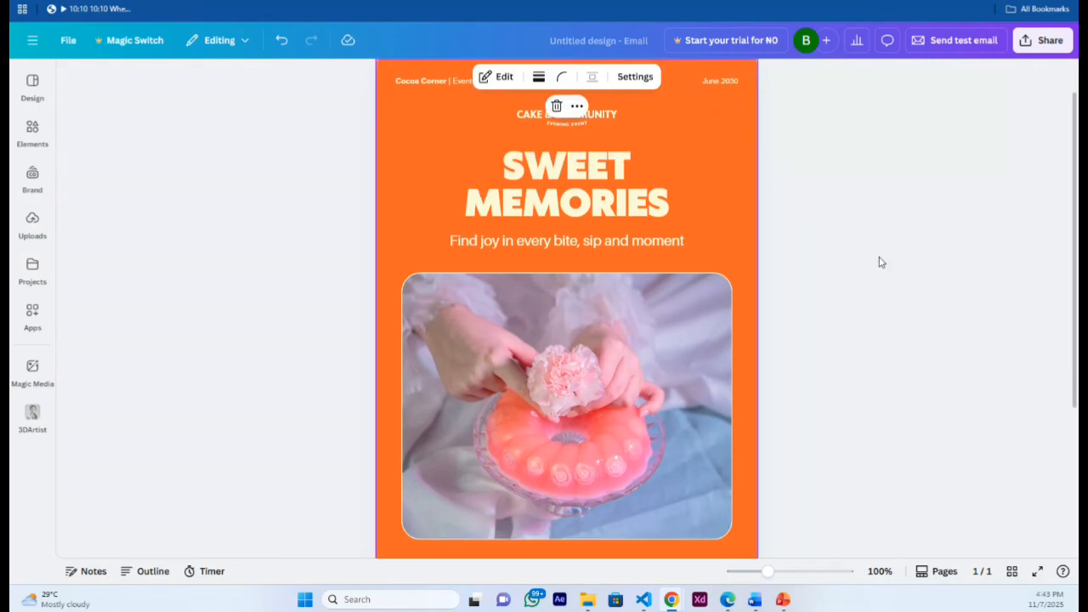
drag(1076, 196, 1076, 340)
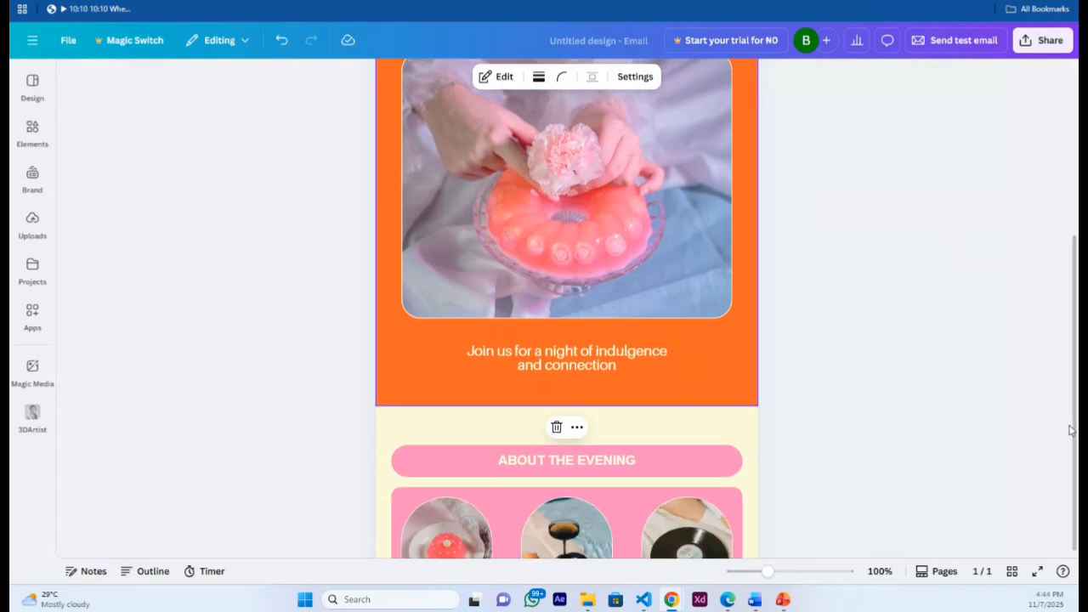
drag(1076, 425, 1078, 210)
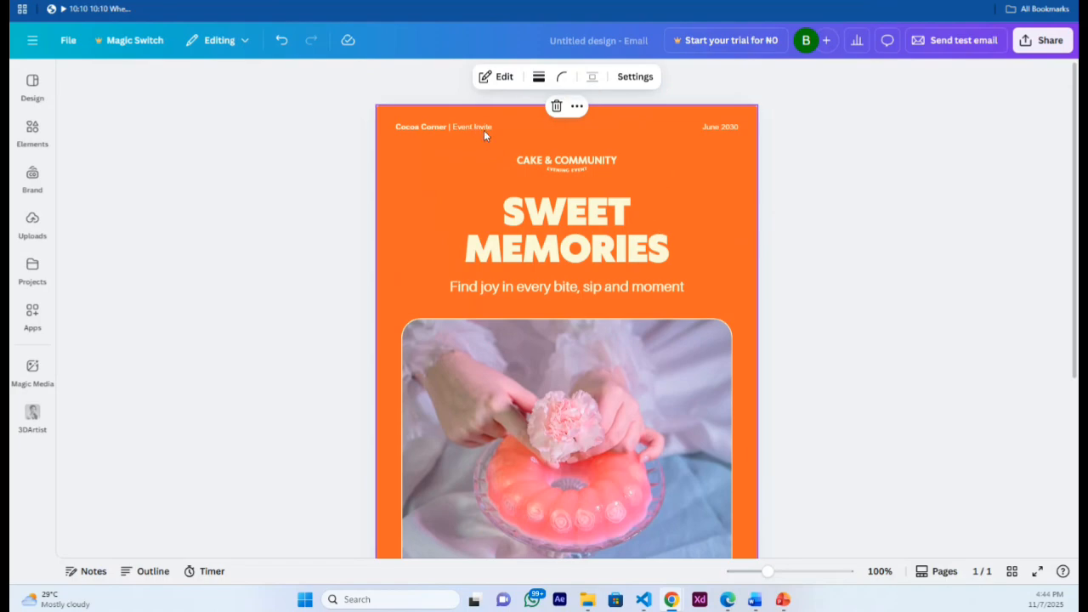
double_click(569, 157)
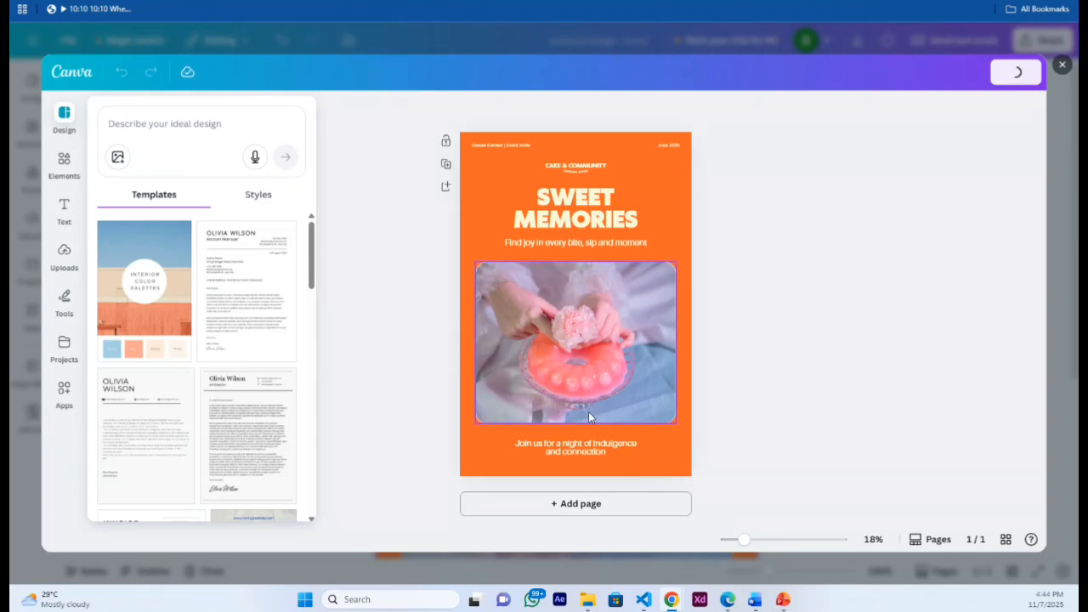
click(491, 146)
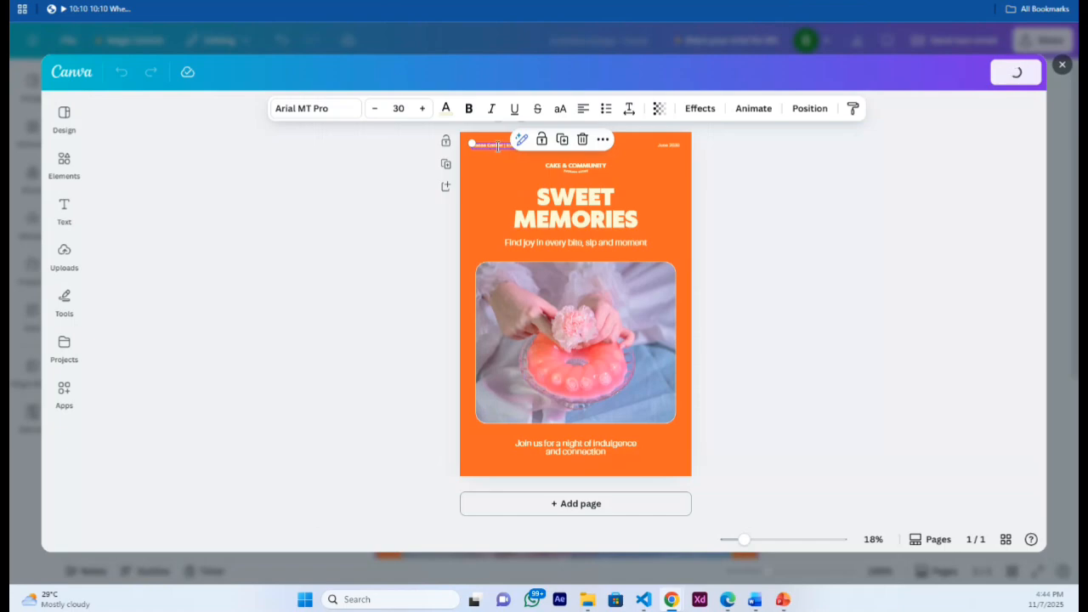
click(504, 146)
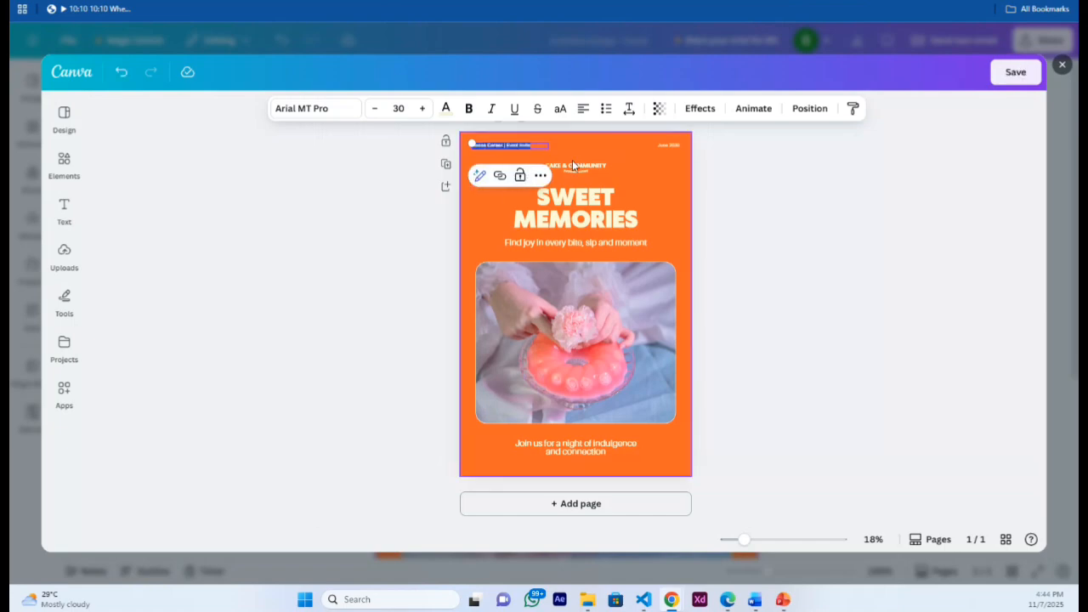
key(BackSpace)
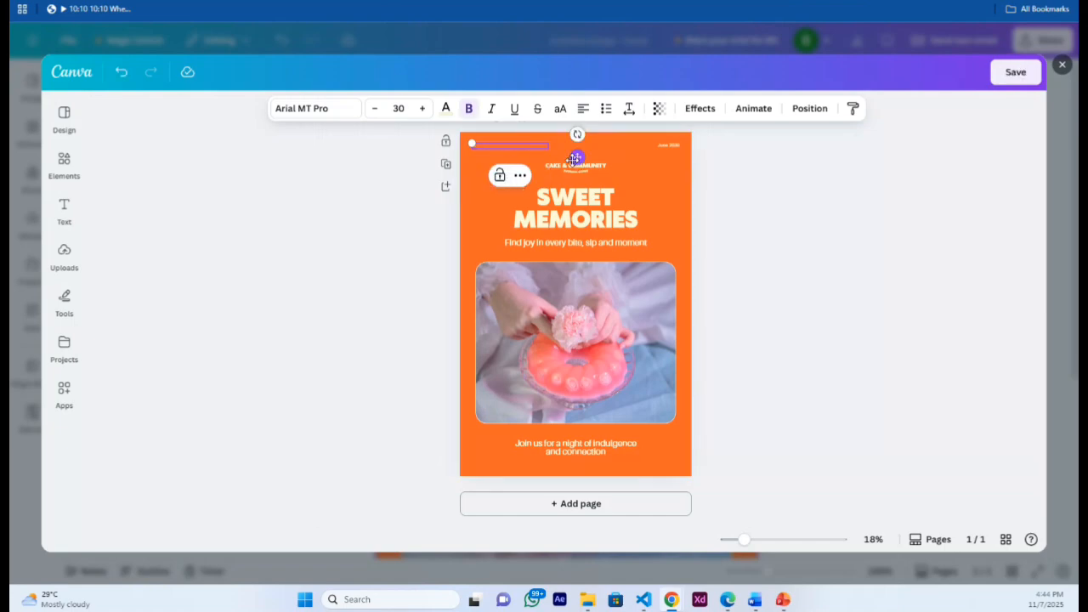
click(574, 161)
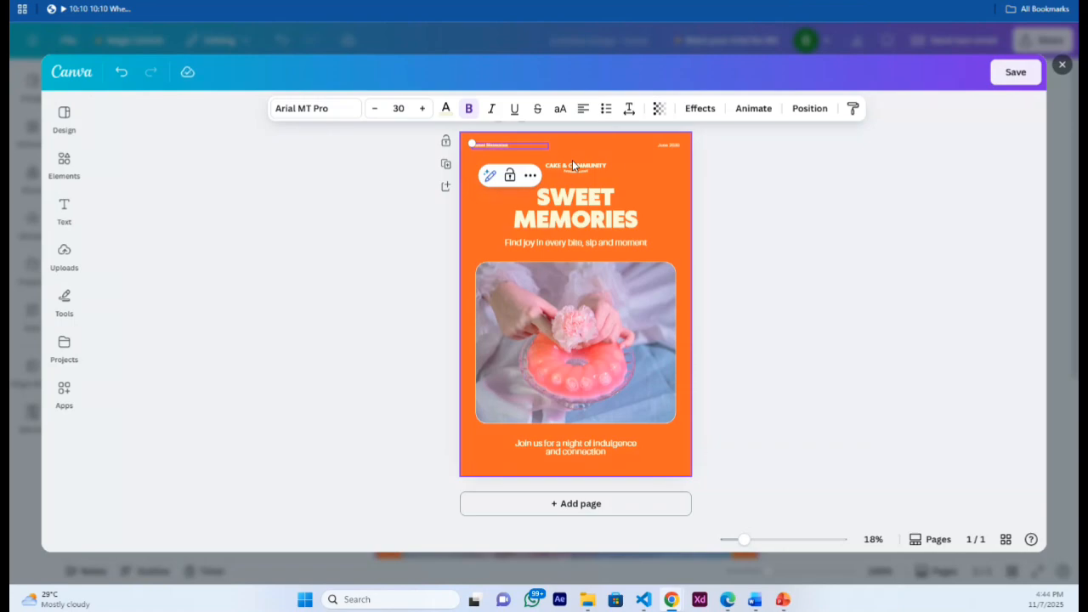
Step: Change the date text in the header block's upper corner to "June 2025"
double_click(670, 146)
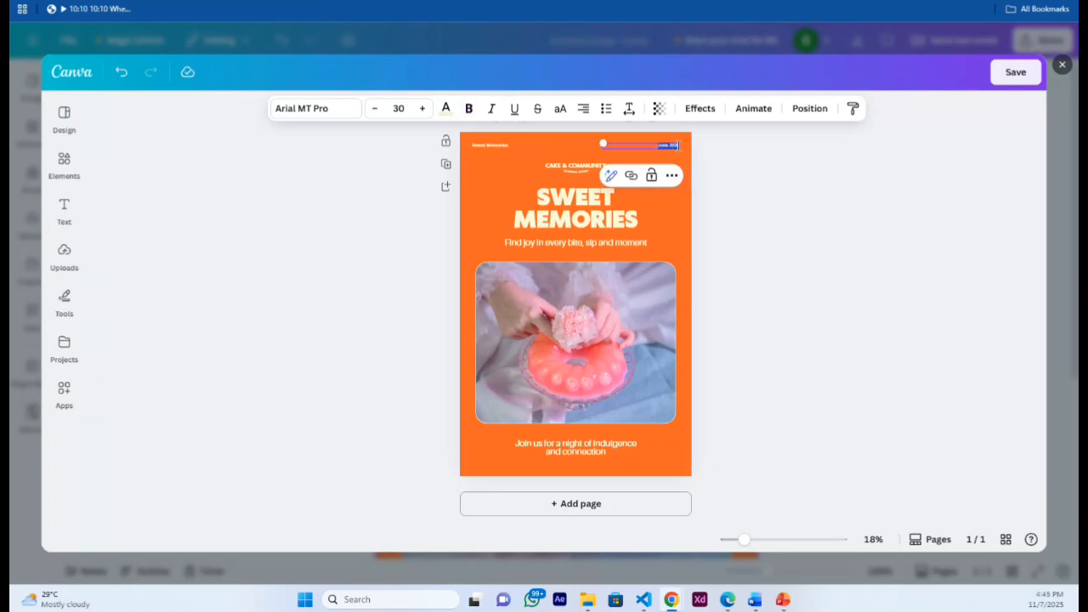
click(678, 146)
key(BackSpace)
key(BackSpace)
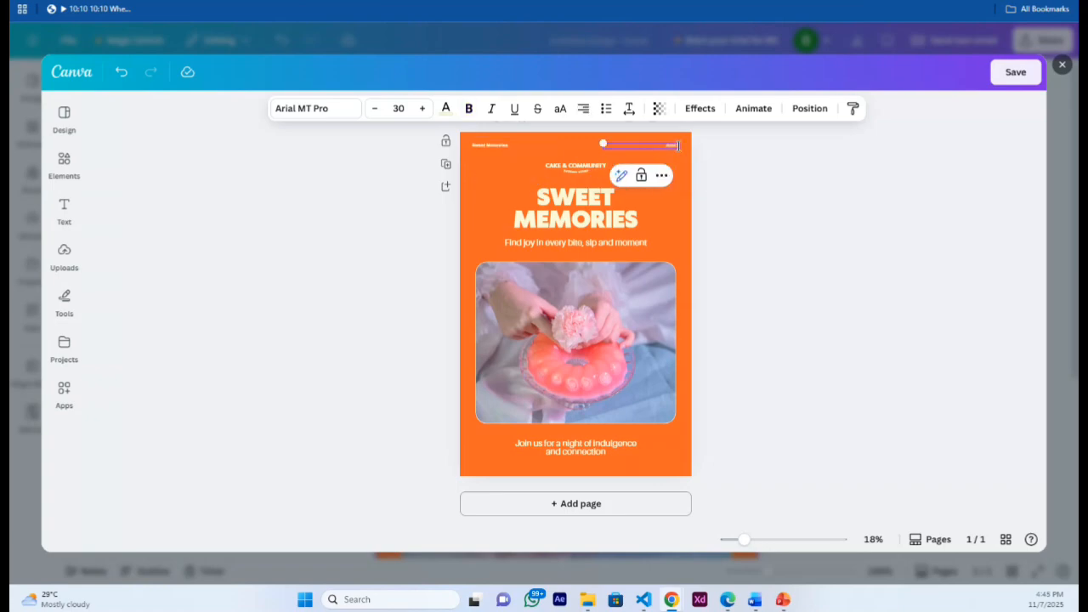
Step: Replace the word "SWEET" in the large headline with "GENTLE"
click(610, 215)
double_click(610, 216)
click(642, 230)
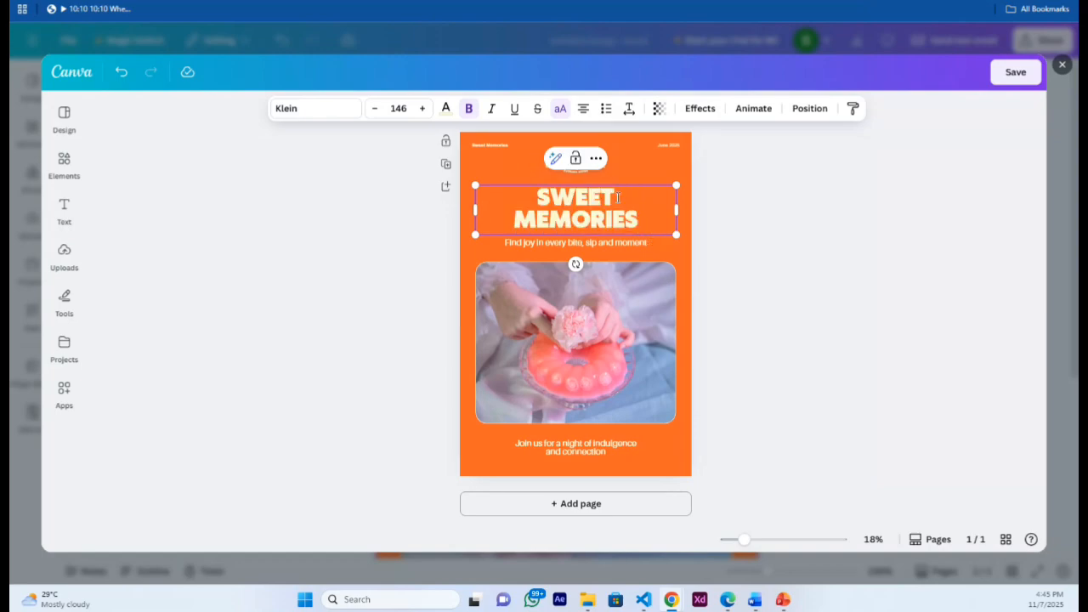
key(BackSpace)
key(BackSpace)
key(BackSpace)
key(BackSpace)
key(BackSpace)
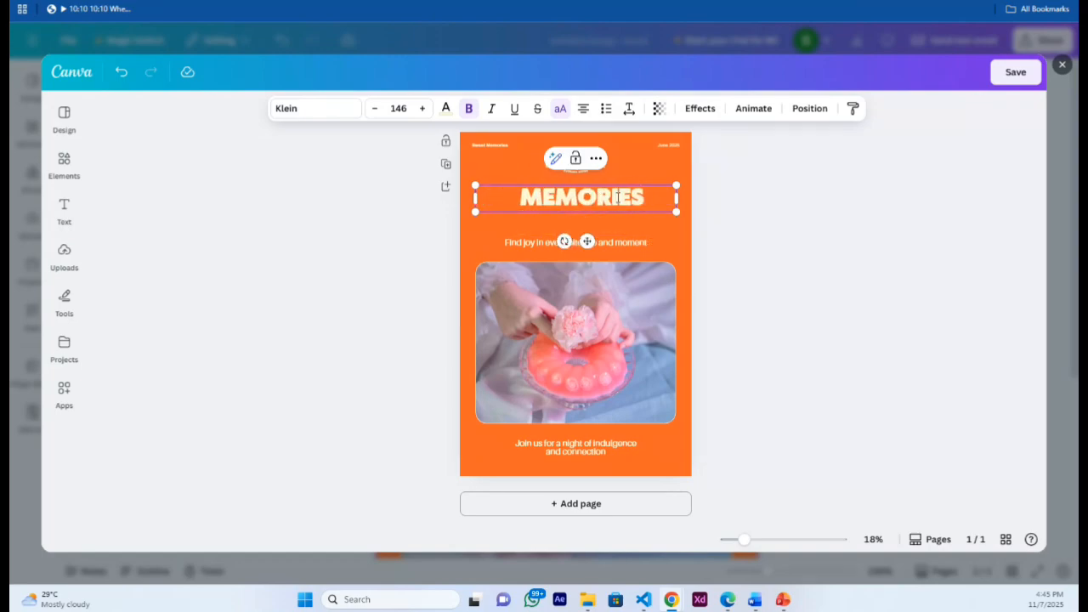
text(GENTLE)
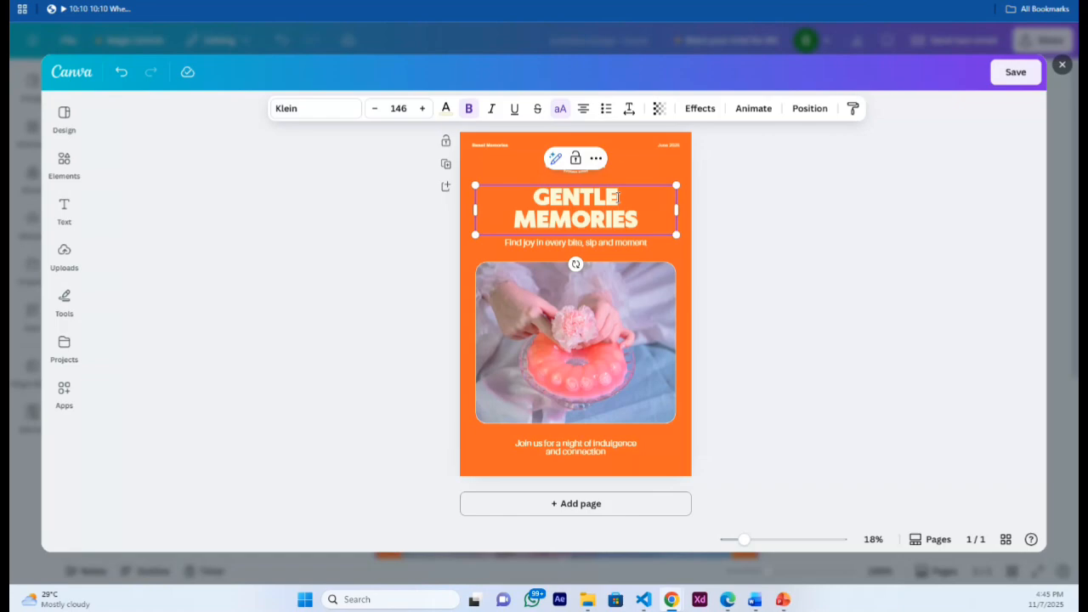
click(579, 375)
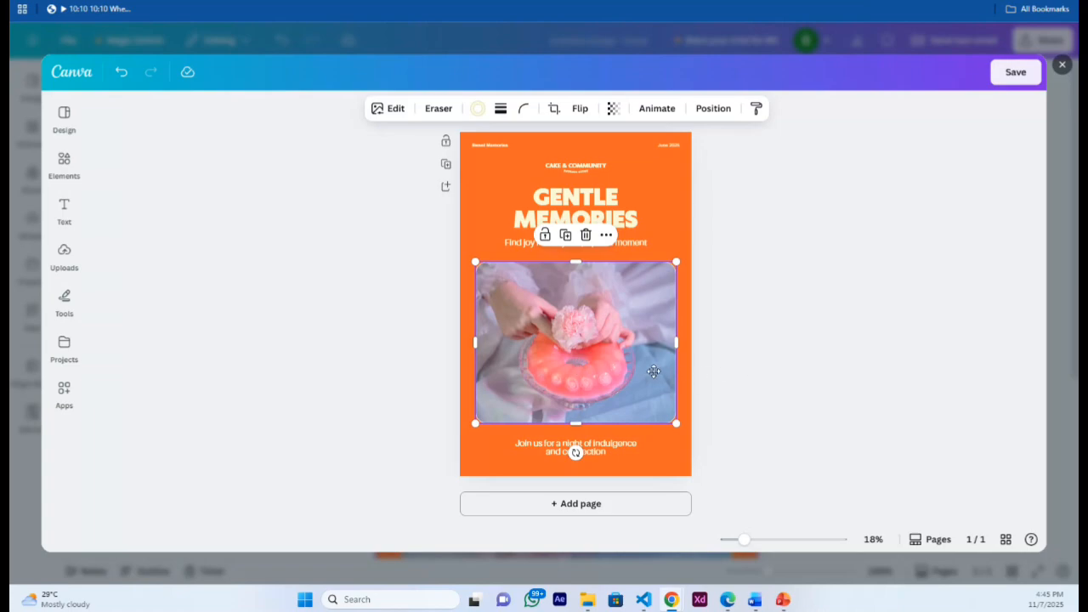
mouse_move(575, 363)
mouse_down()
mouse_move(621, 363)
mouse_move(547, 357)
mouse_move(576, 362)
mouse_up()
double_click(613, 448)
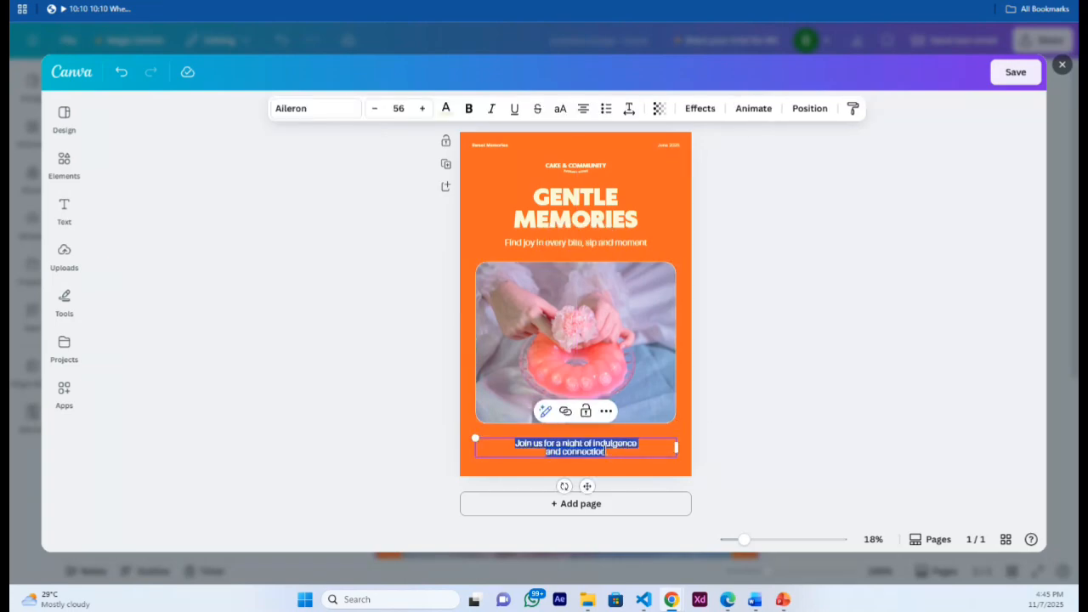
click(605, 452)
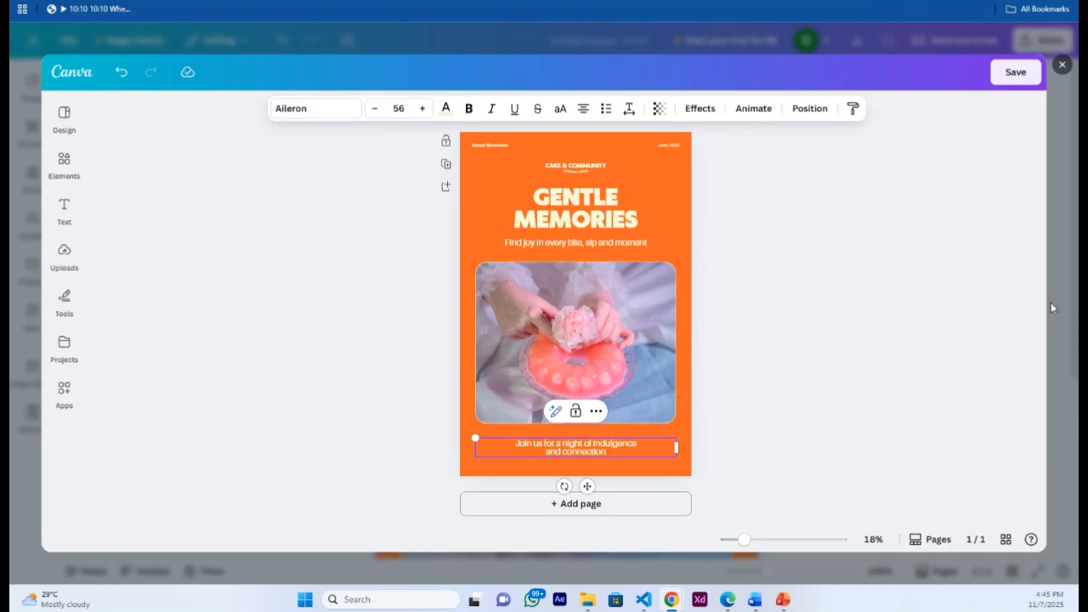
Step: Add a second blank page to the header block and save the block back to the email
click(591, 510)
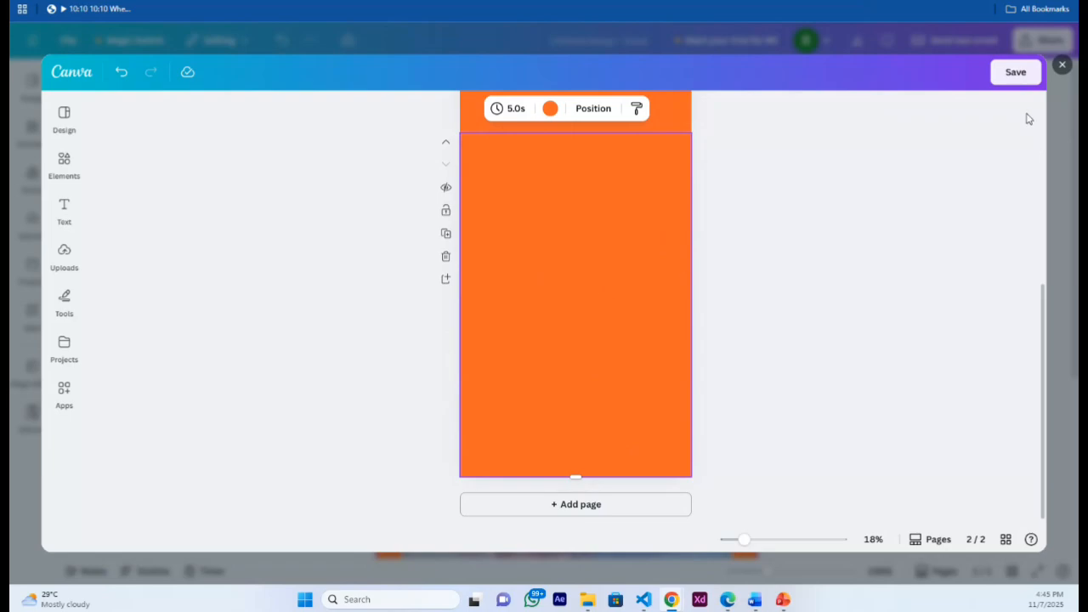
click(1018, 73)
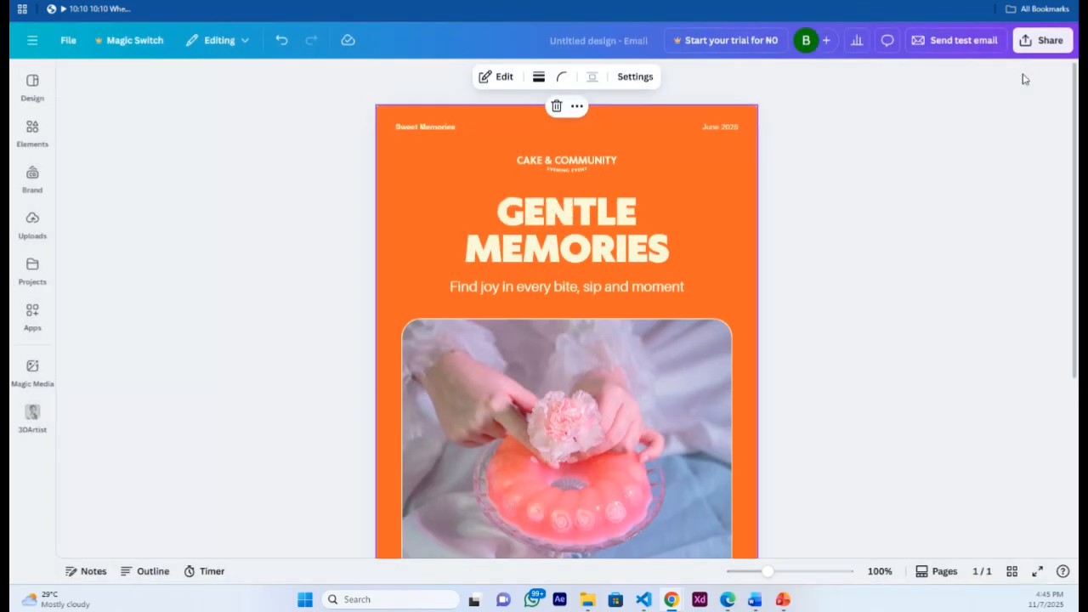
Step: Check the header block's page slider in the email and select the "Live music" image under "About the Evening"
scroll(1047, 323, down, 3)
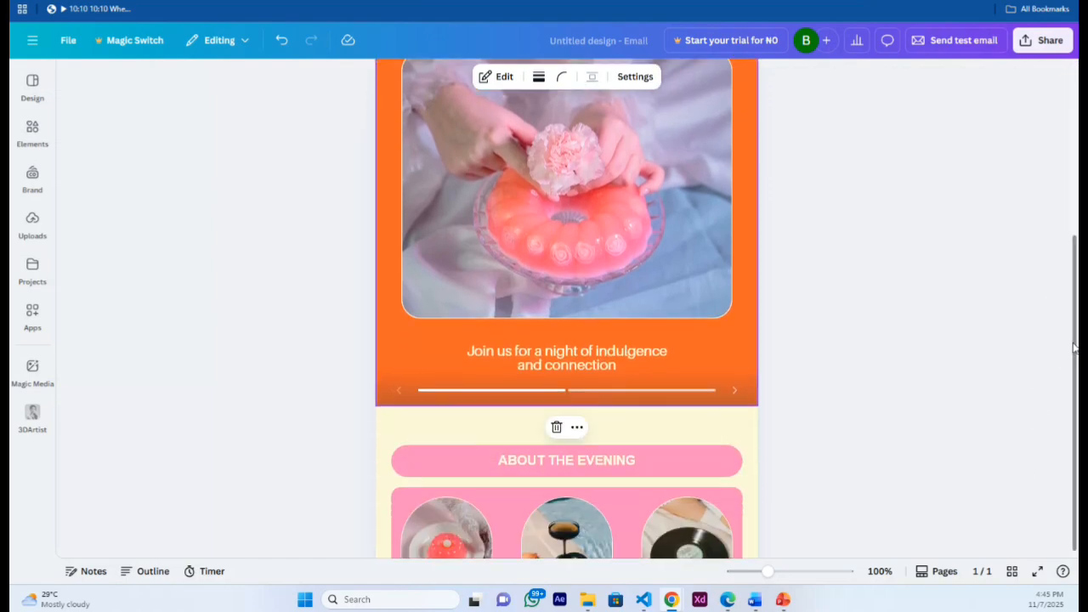
click(708, 394)
click(530, 390)
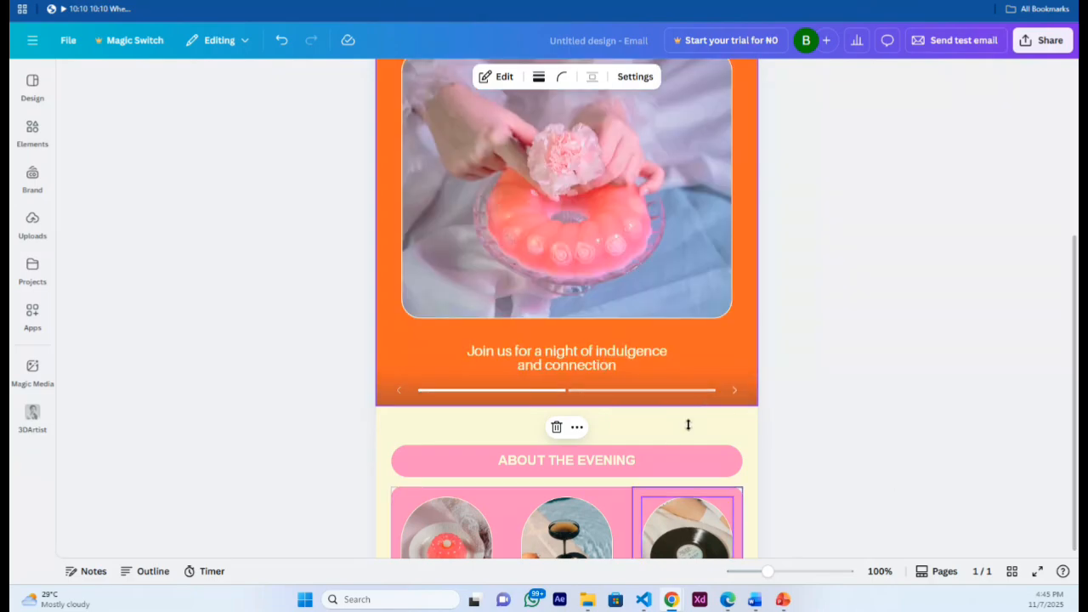
click(688, 525)
scroll(756, 434, down, 1)
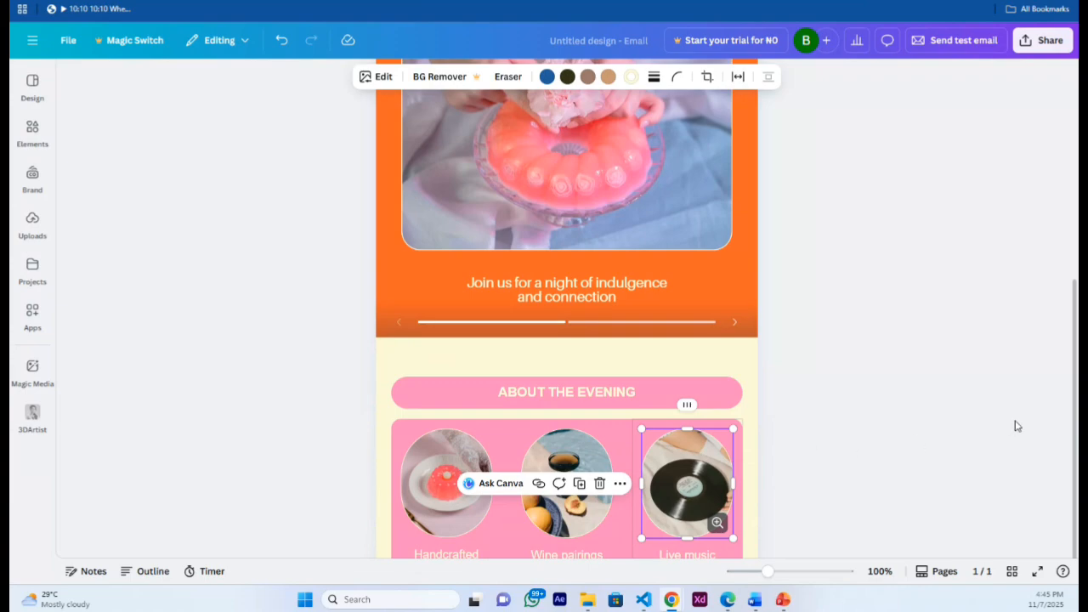
scroll(1075, 408, up, 1)
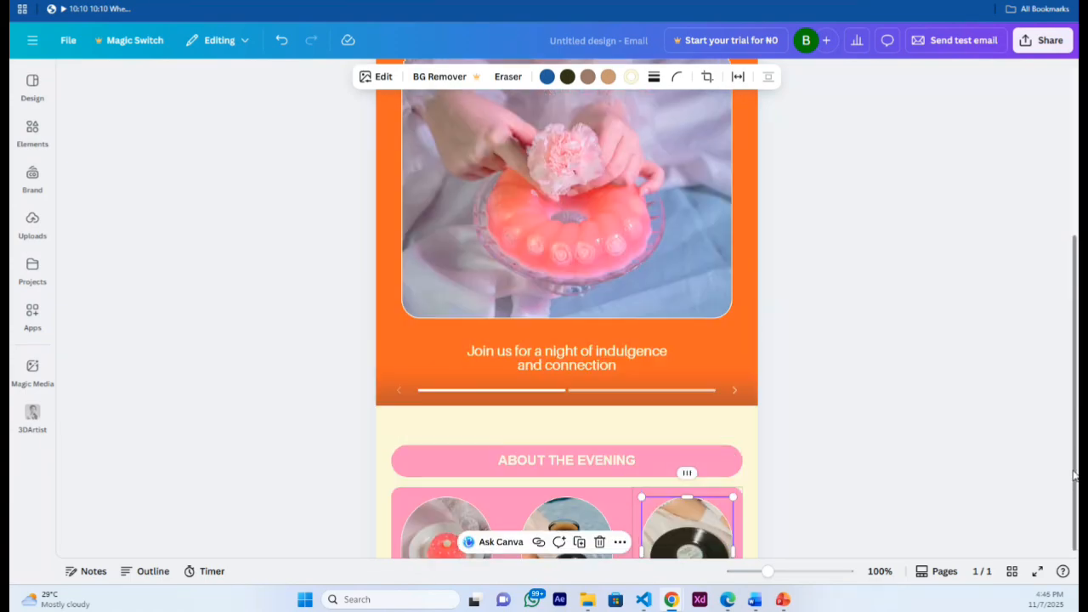
Step: Try rewording the "ABOUT THE EVENING" section heading as "ABOUT THE Morning Hour"
click(581, 461)
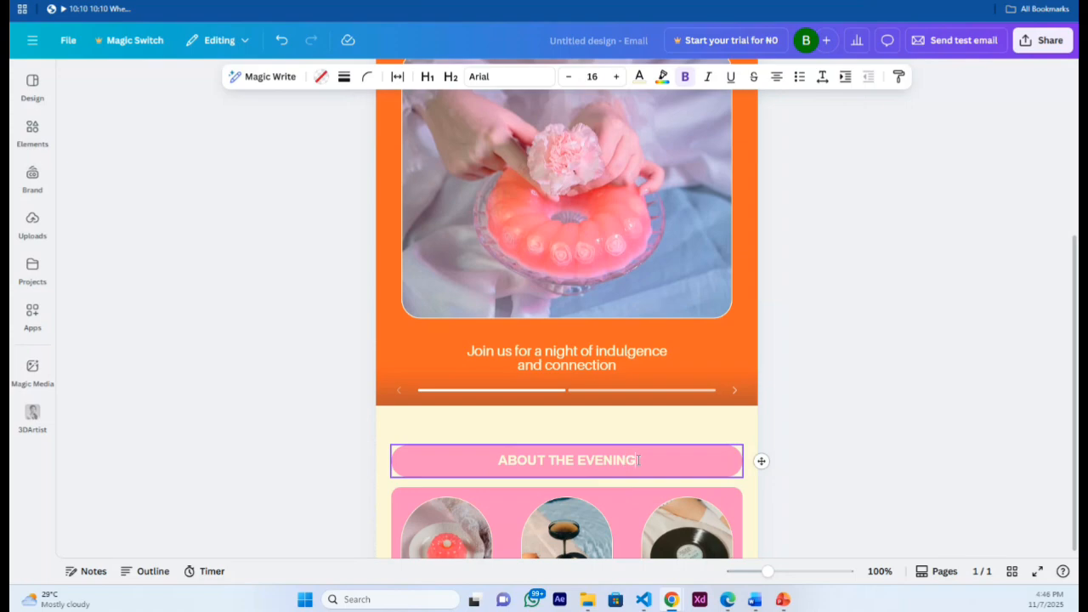
key(BackSpace)
key(BackSpace)
key(BackSpace)
key(BackSpace)
key(BackSpace)
key(BackSpace)
key(BackSpace)
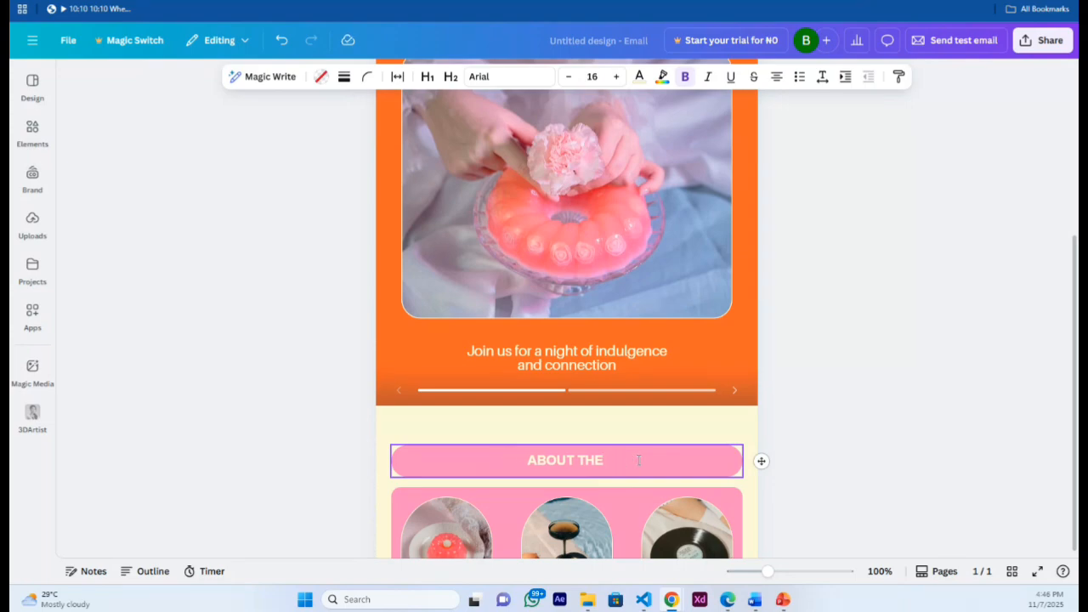
text(Morning)
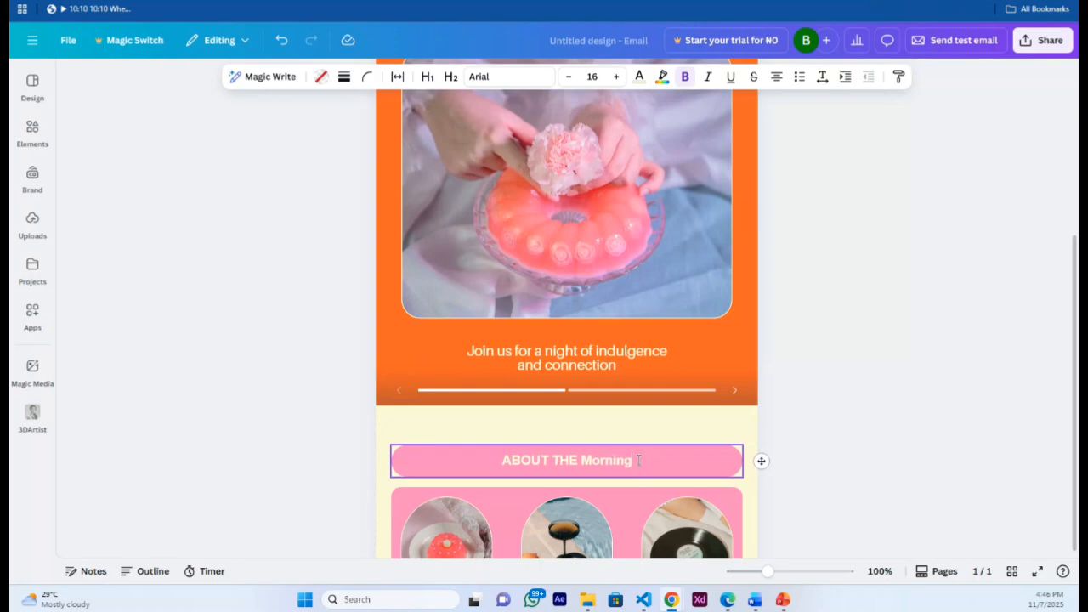
text( Hour)
key(BackSpace)
key(BackSpace)
key(BackSpace)
key(BackSpace)
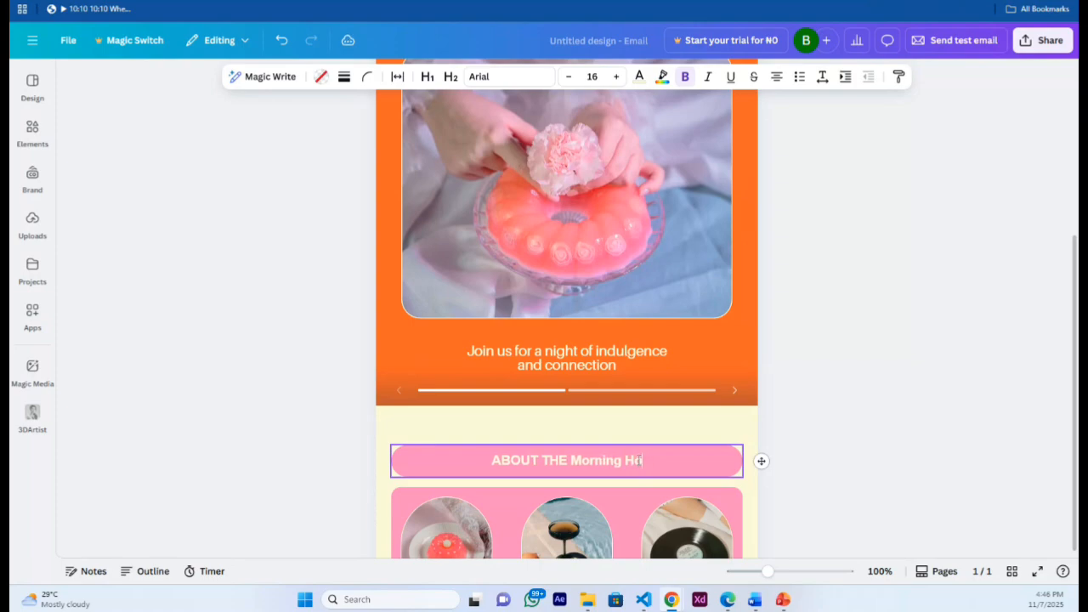
Step: Clear the pink section heading above the three pictures and replace it with "Everything to Learn Today"
key(BackSpace)
key(BackSpace)
key(BackSpace)
key(BackSpace)
key(BackSpace)
key(BackSpace)
key(BackSpace)
key(BackSpace)
key(BackSpace)
key(BackSpace)
key(BackSpace)
key(BackSpace)
key(BackSpace)
key(BackSpace)
key(BackSpace)
key(BackSpace)
key(BackSpace)
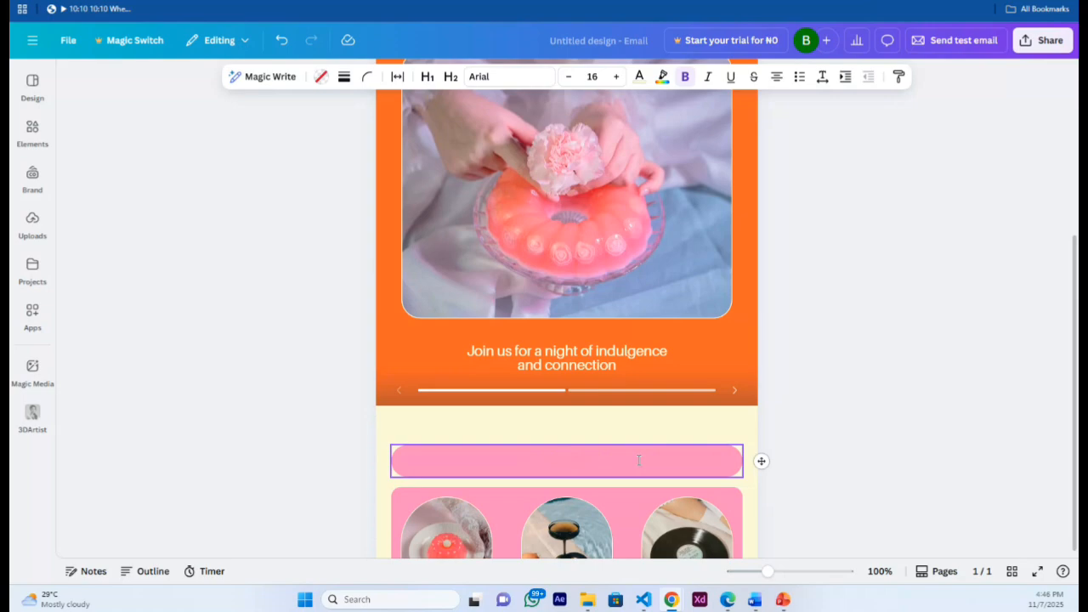
text(Every)
key(BackSpace)
key(BackSpace)
text(rything to Learn )
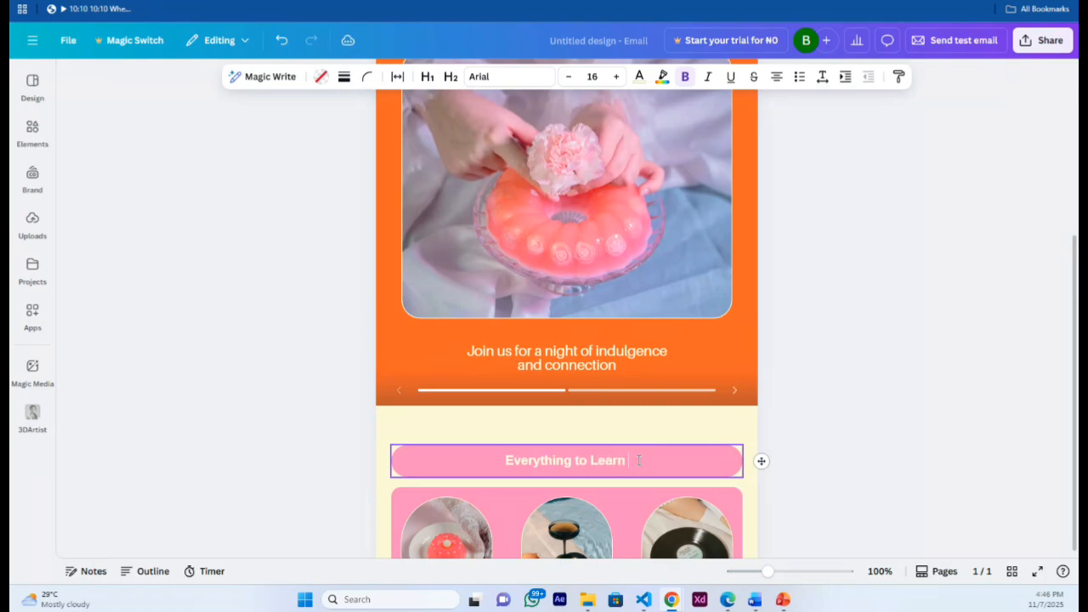
text(Today)
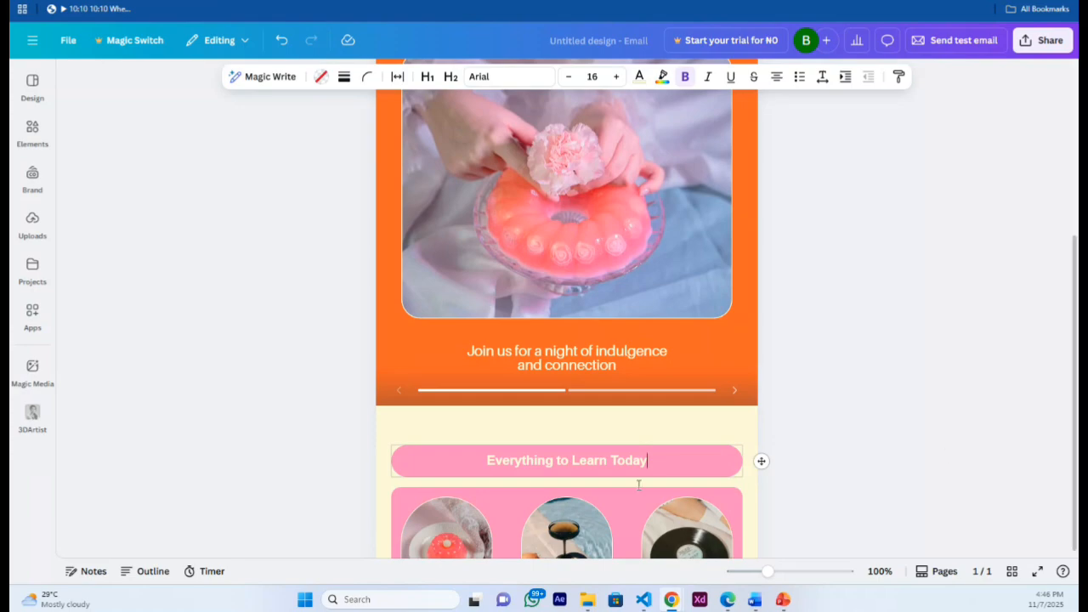
Step: Insert the uploaded picture of an airplane over an island into the "Handcrafted cake and pastry tastings" column, beneath its caption
scroll(587, 506, down, 1)
click(587, 506)
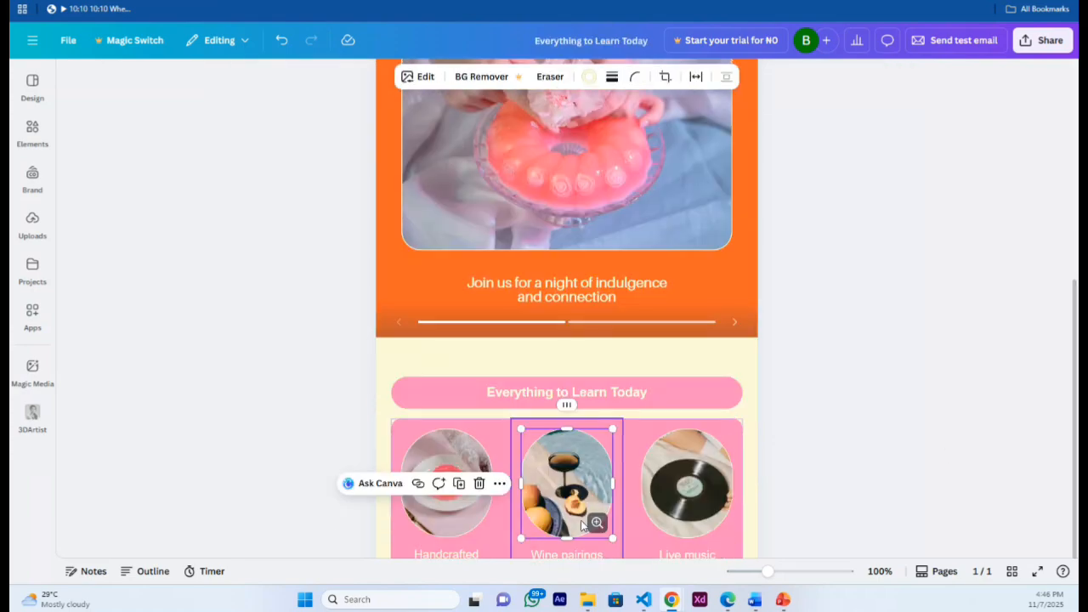
click(657, 519)
click(416, 497)
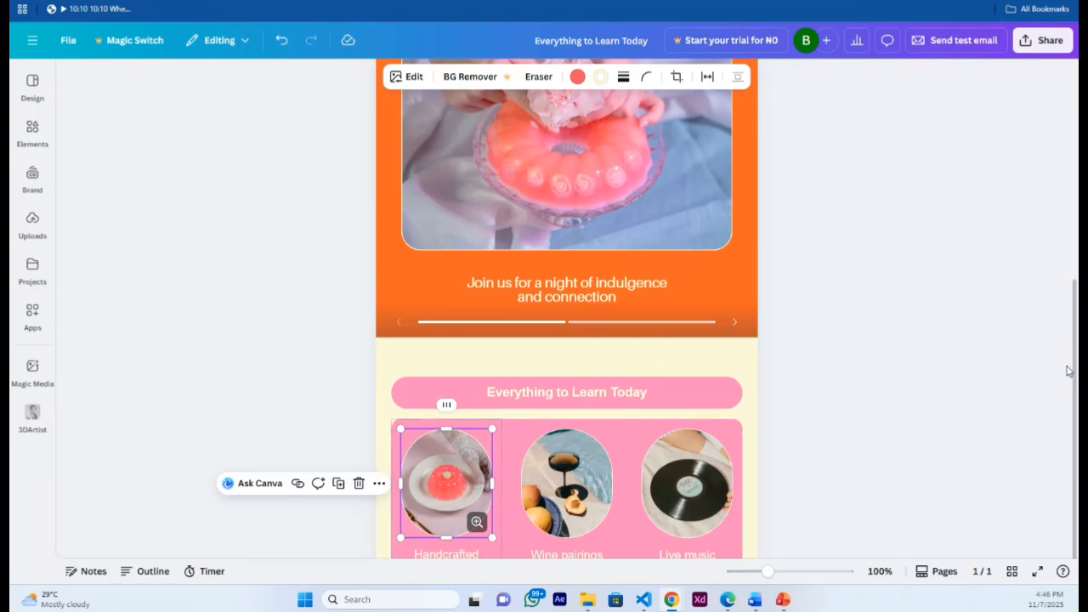
drag(1077, 346, 1078, 119)
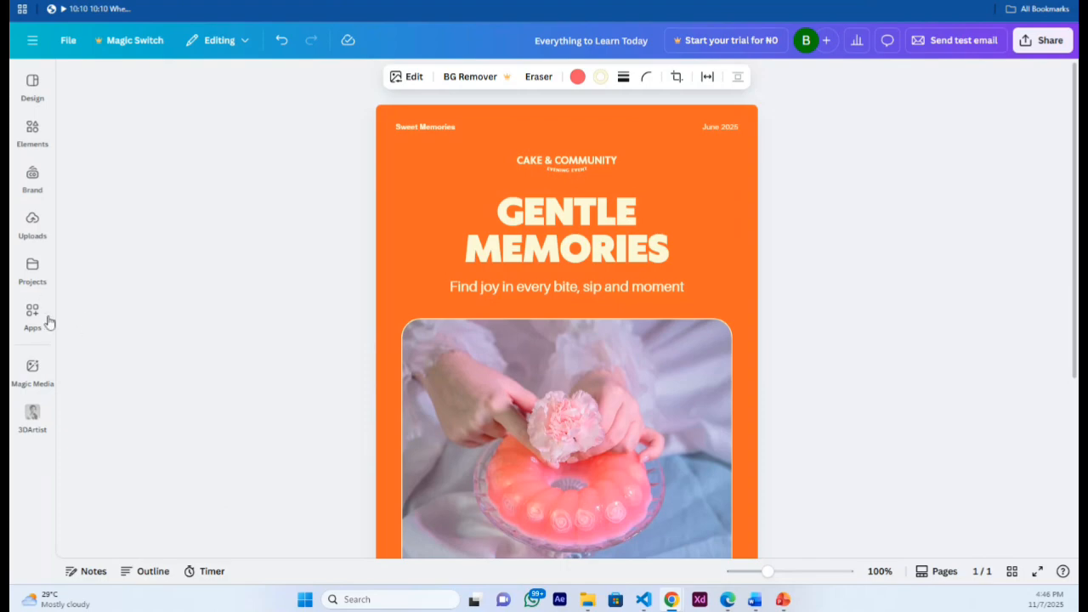
click(43, 223)
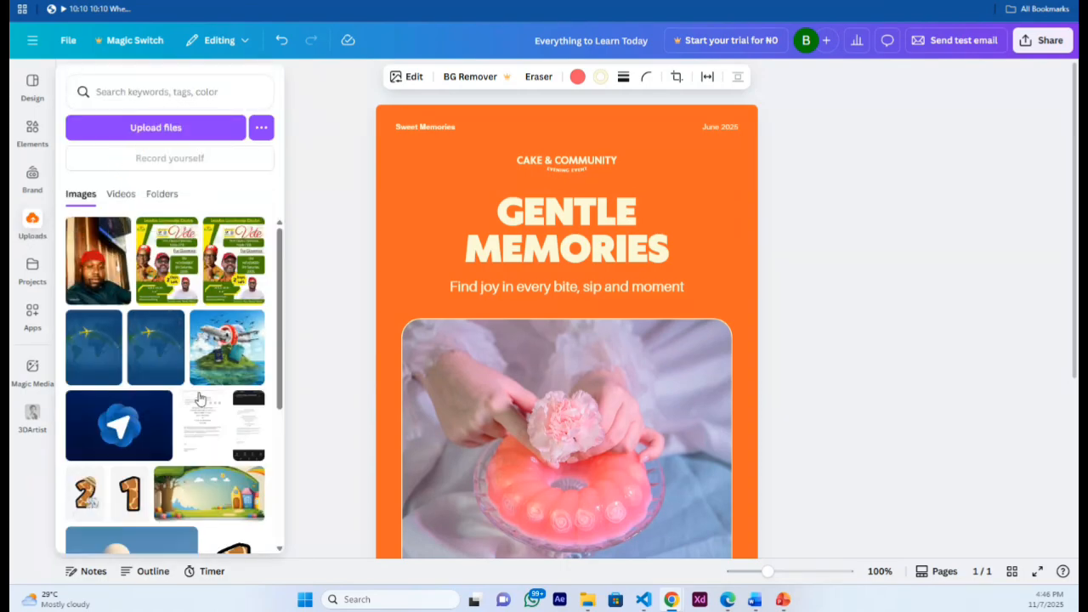
click(227, 349)
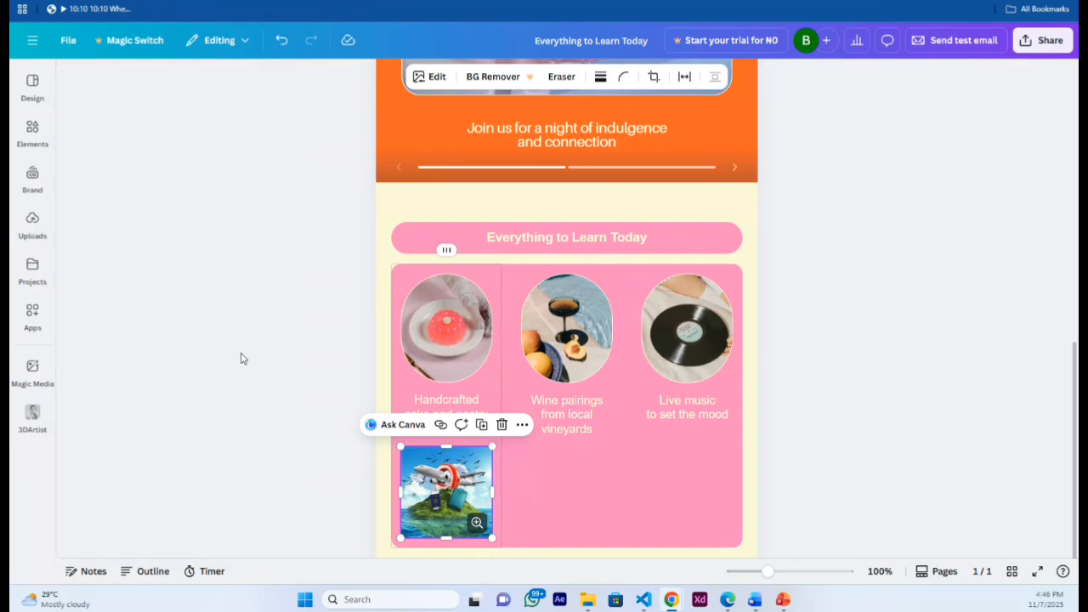
Step: Place the uploaded world-map airplane picture between the pink three-column block and "EVENT DETAILS", shrunk to about a fifth of the email's width
mouse_move(35, 229)
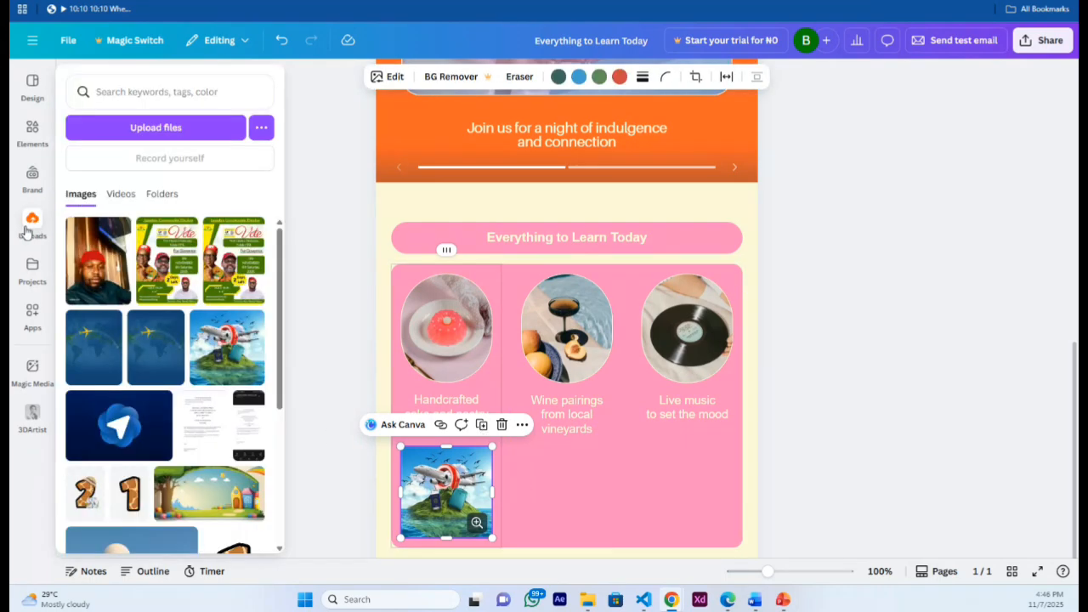
click(158, 352)
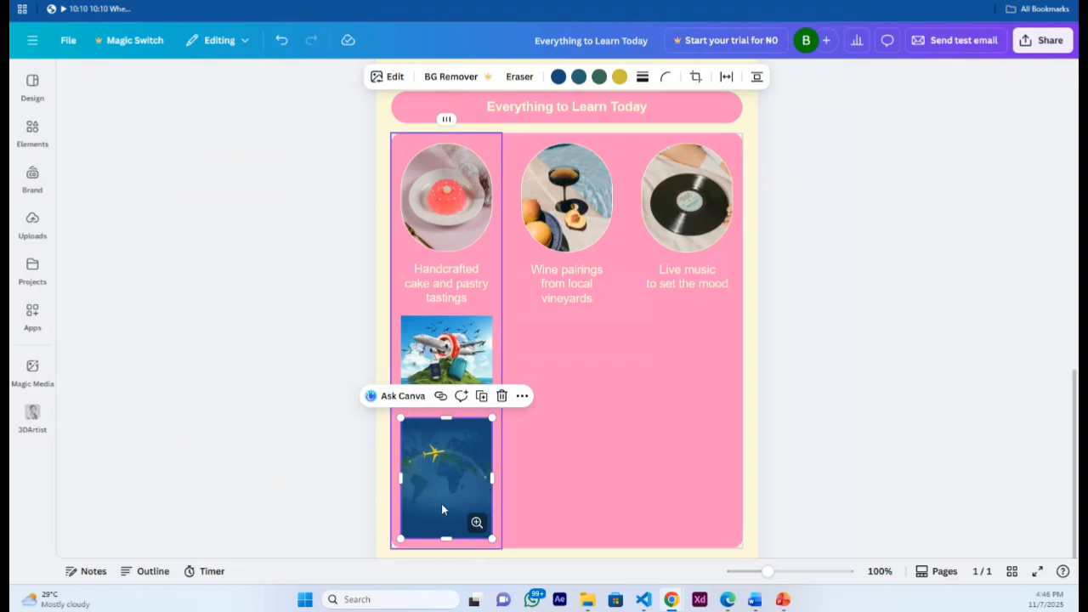
drag(501, 469, 593, 355)
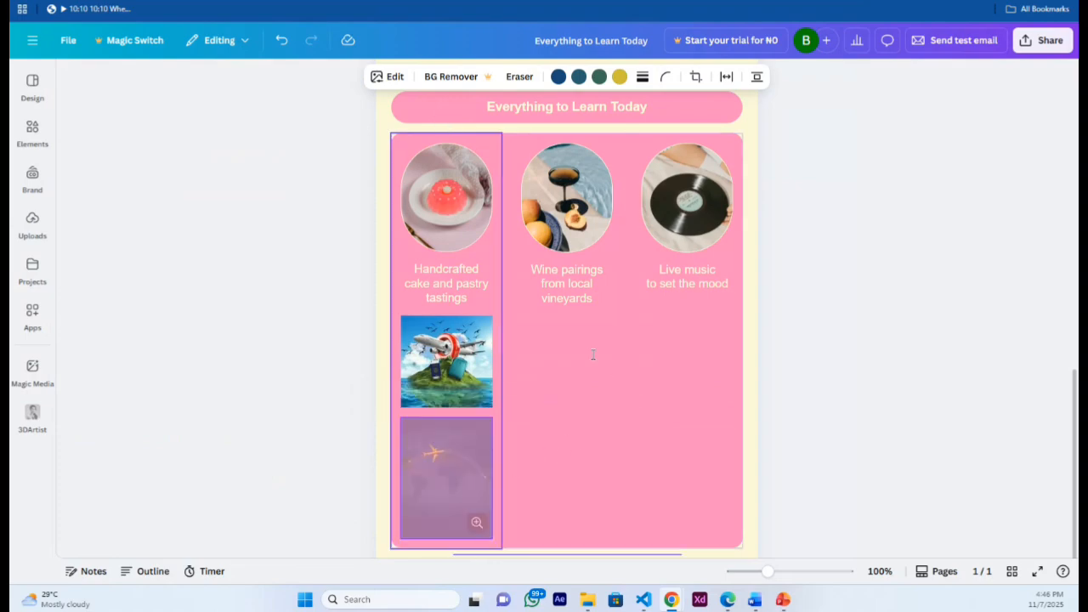
drag(472, 423, 475, 425)
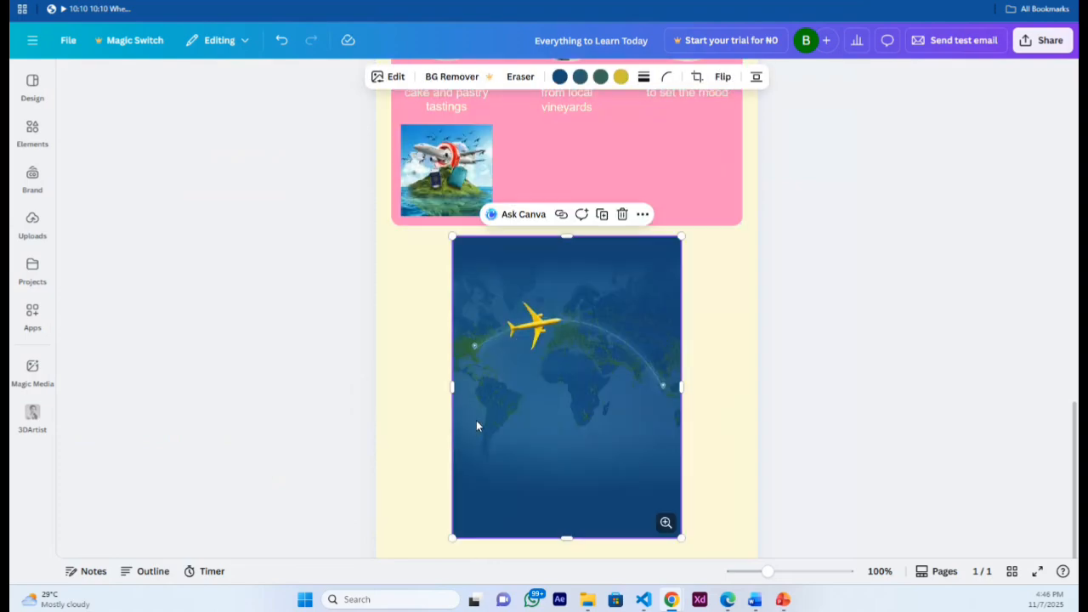
drag(581, 344, 560, 440)
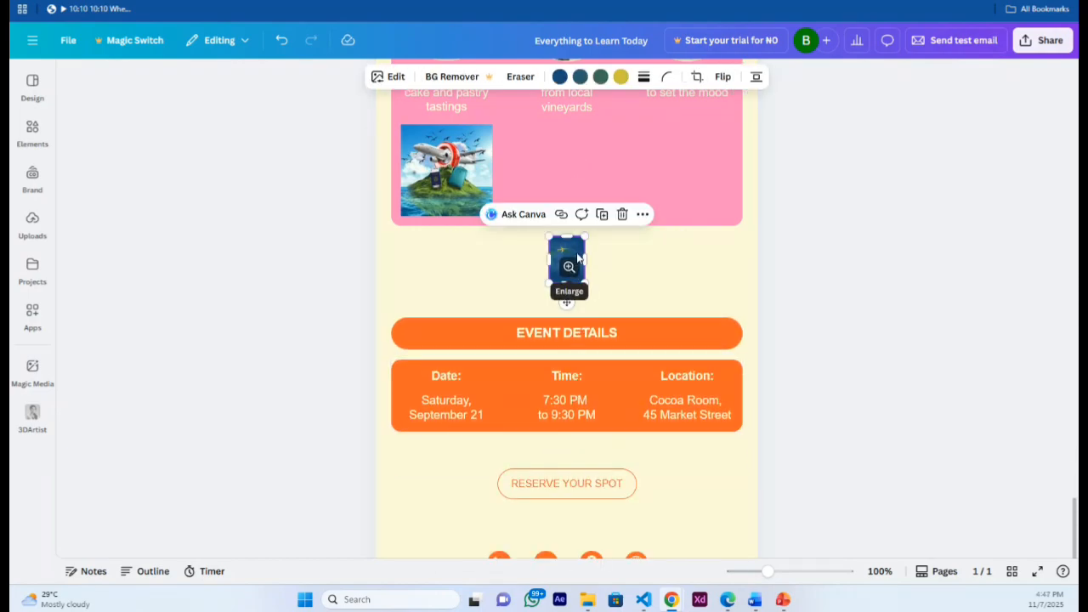
drag(564, 301, 628, 339)
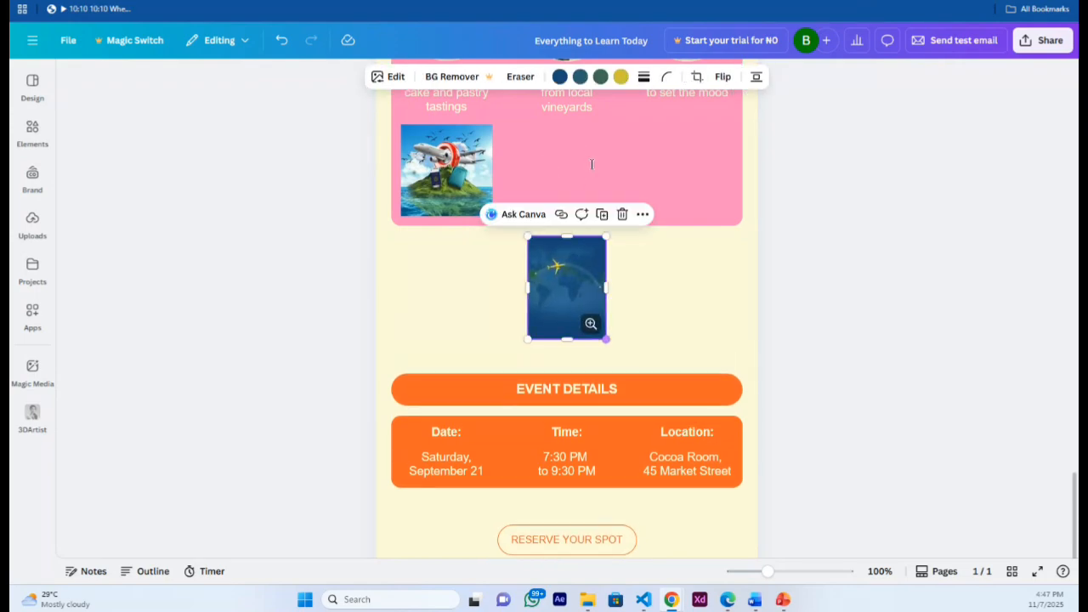
Step: Look through the email from the header block down to the event details, contact icons and footer
click(572, 126)
click(583, 260)
key(Delete)
double_click(583, 263)
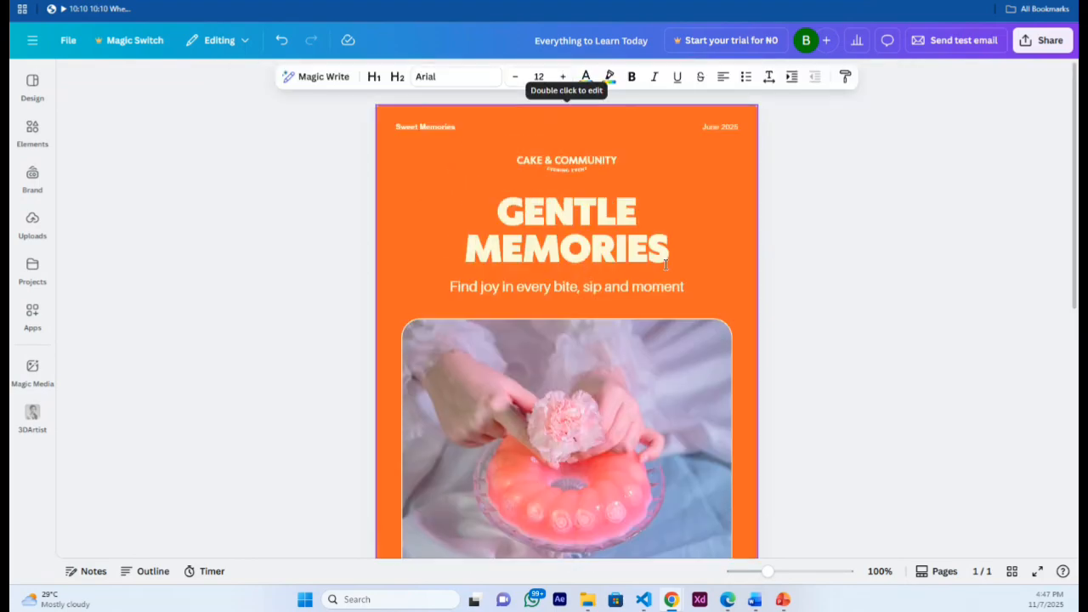
scroll(666, 264, down, 5)
key(Down)
key(Down)
key(Down)
key(Down)
key(Down)
key(Down)
key(Down)
key(Down)
key(Down)
key(Down)
key(Up)
key(Up)
key(Up)
key(Up)
key(Up)
key(Up)
key(Up)
key(Up)
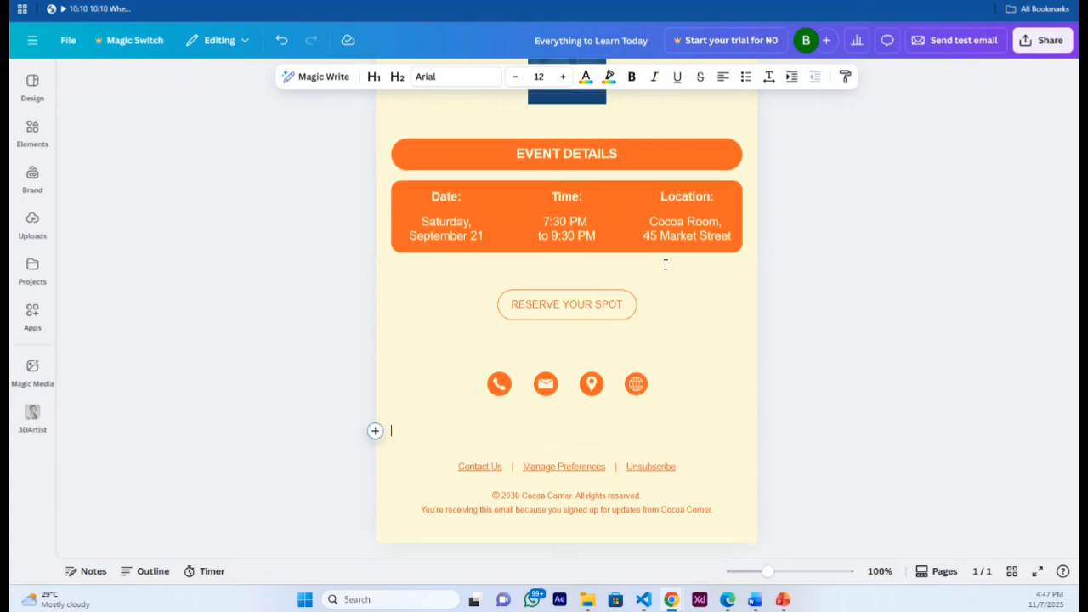
key(Up)
key(Up)
key(Up)
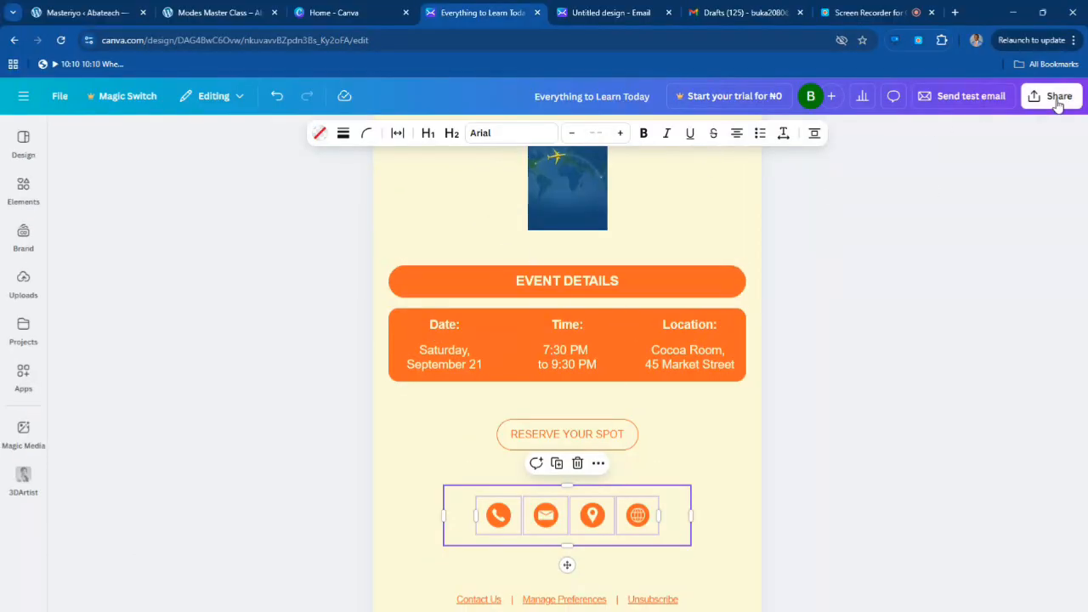
Step: Review the sharing options and the test email's preview and subject line without sending it
click(1057, 99)
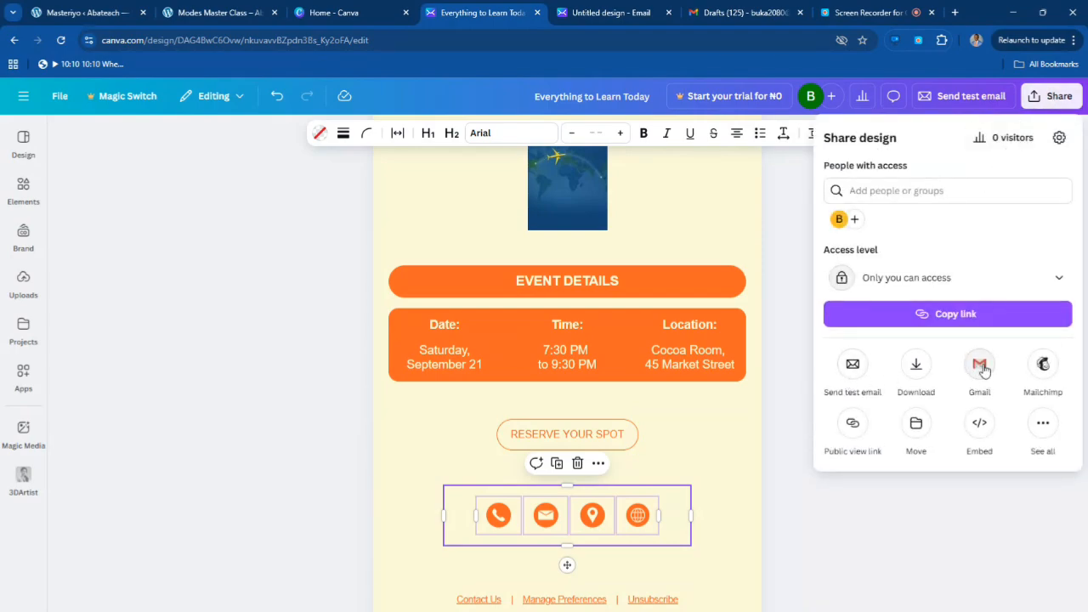
click(786, 291)
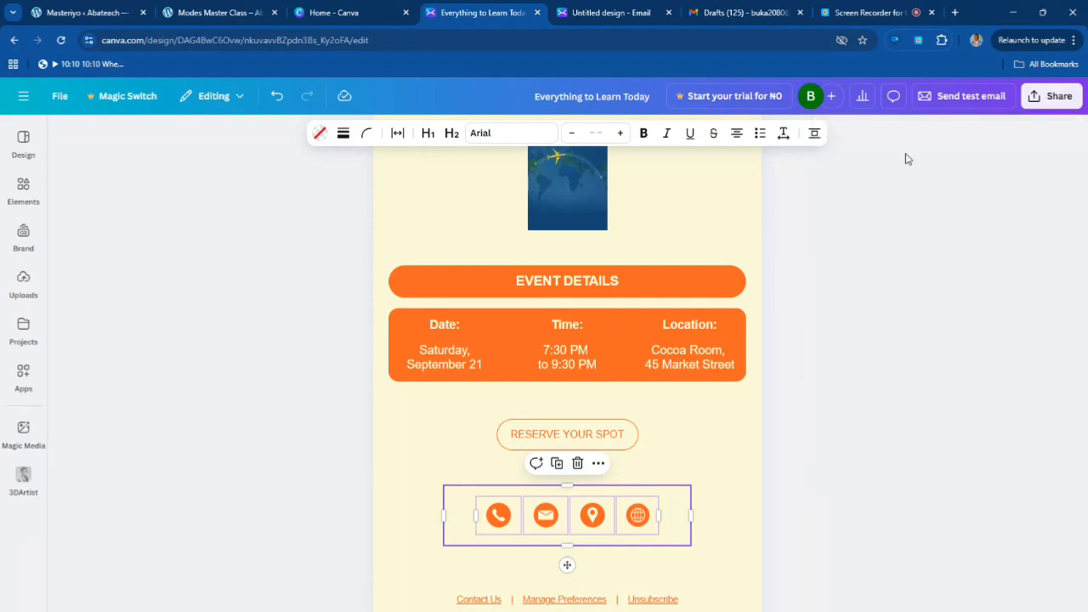
click(957, 97)
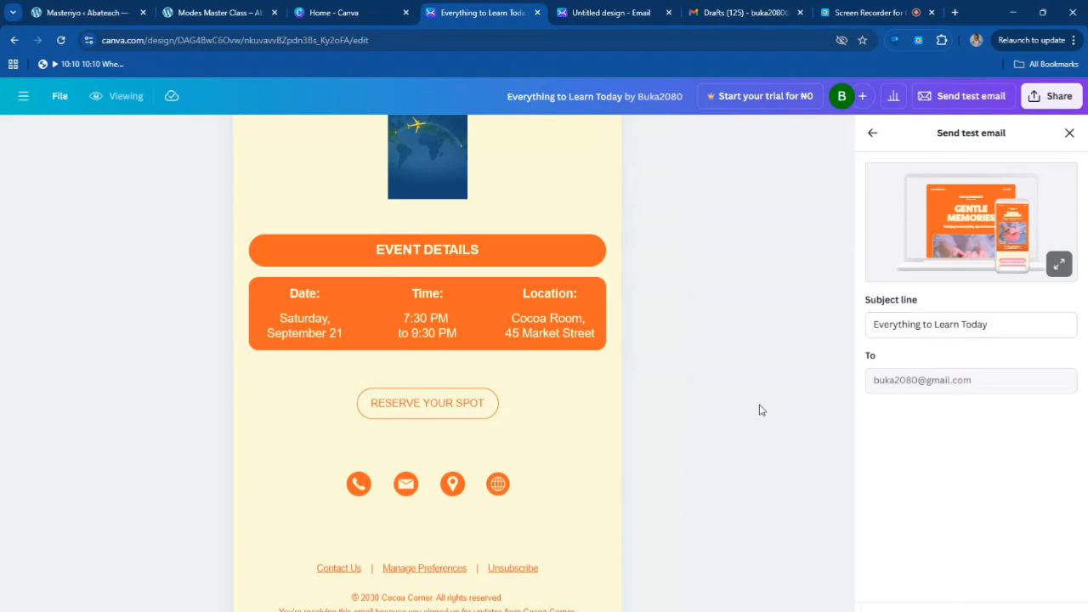
click(1070, 134)
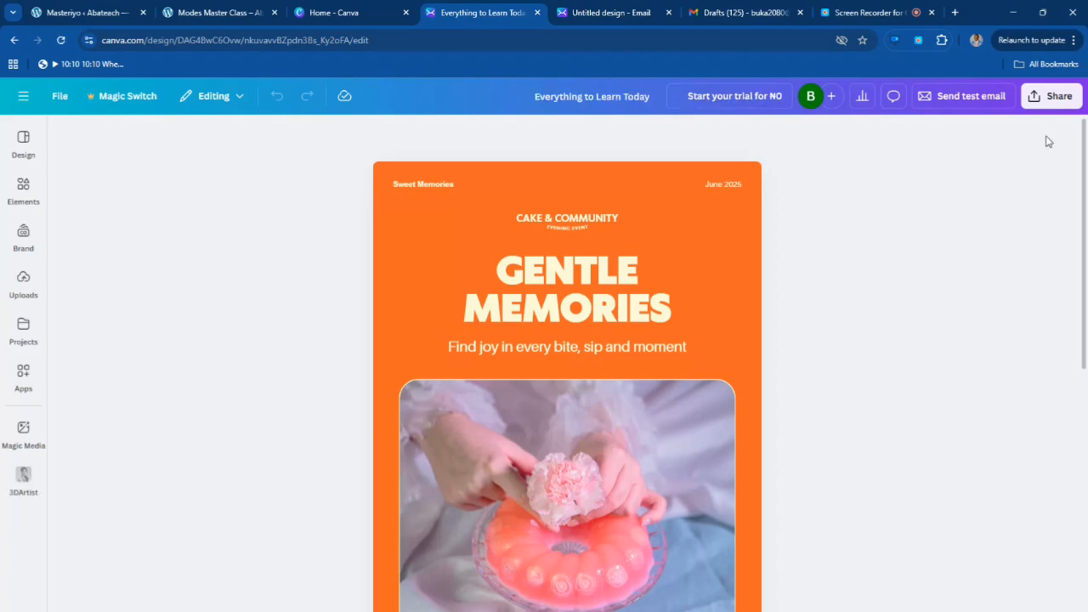
Step: Export the email design to the connected Gmail account and open the saved draft in Gmail
click(1054, 97)
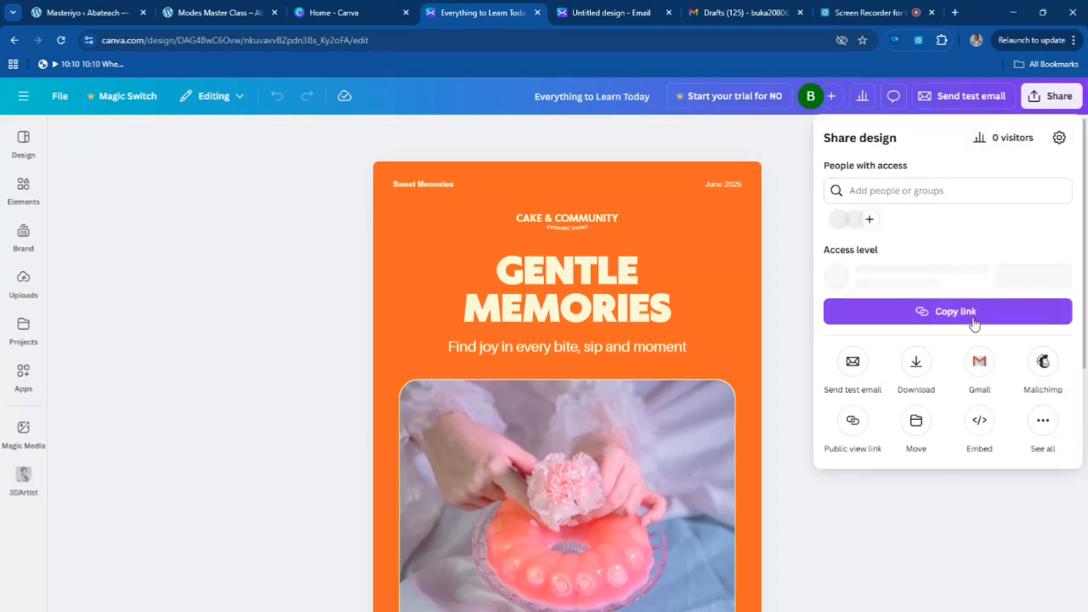
click(981, 377)
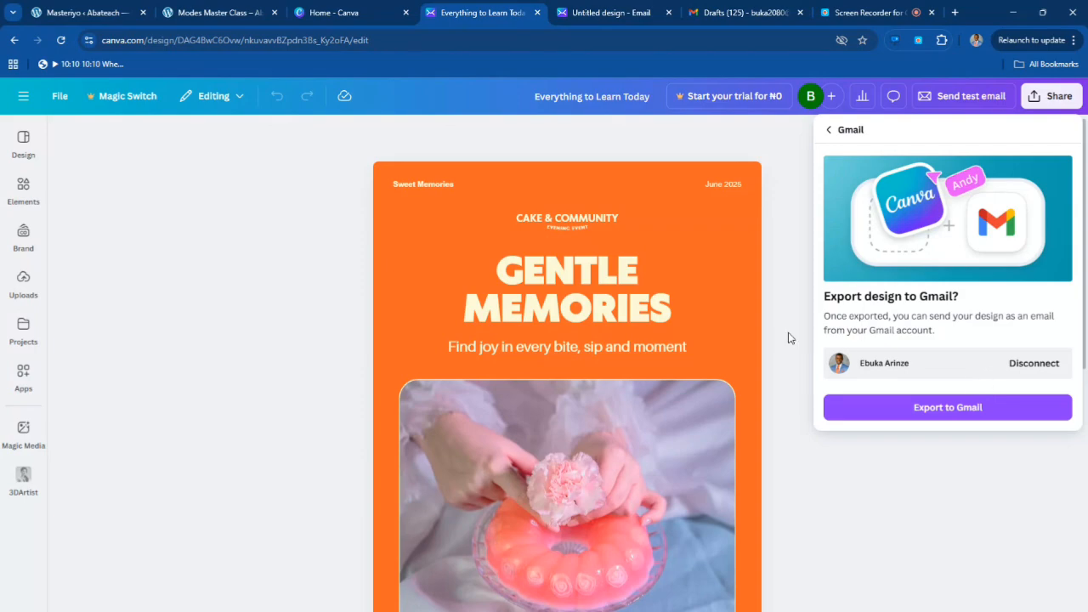
click(913, 415)
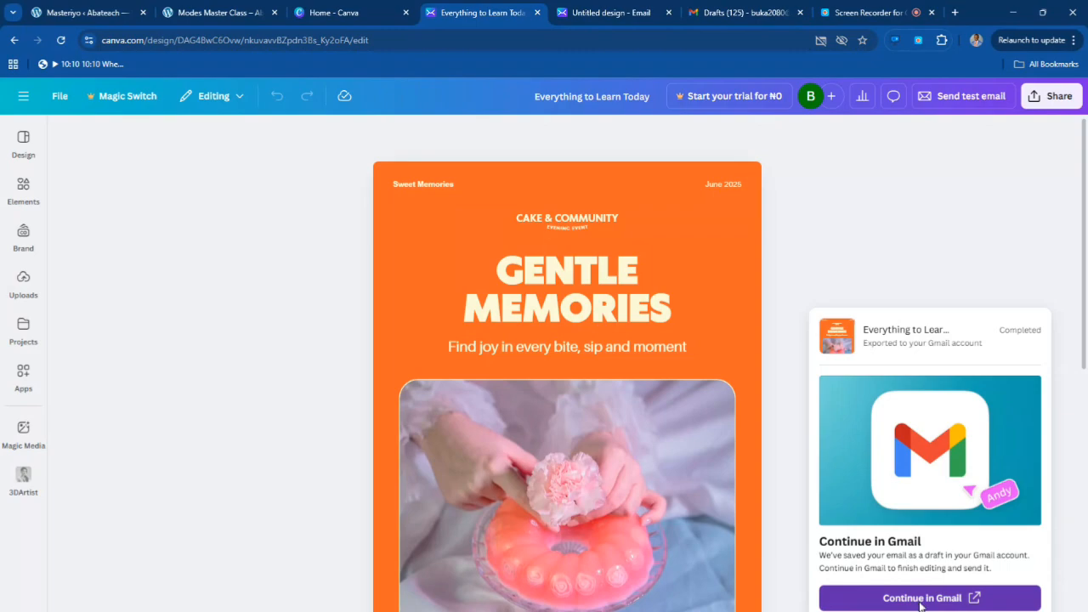
click(922, 599)
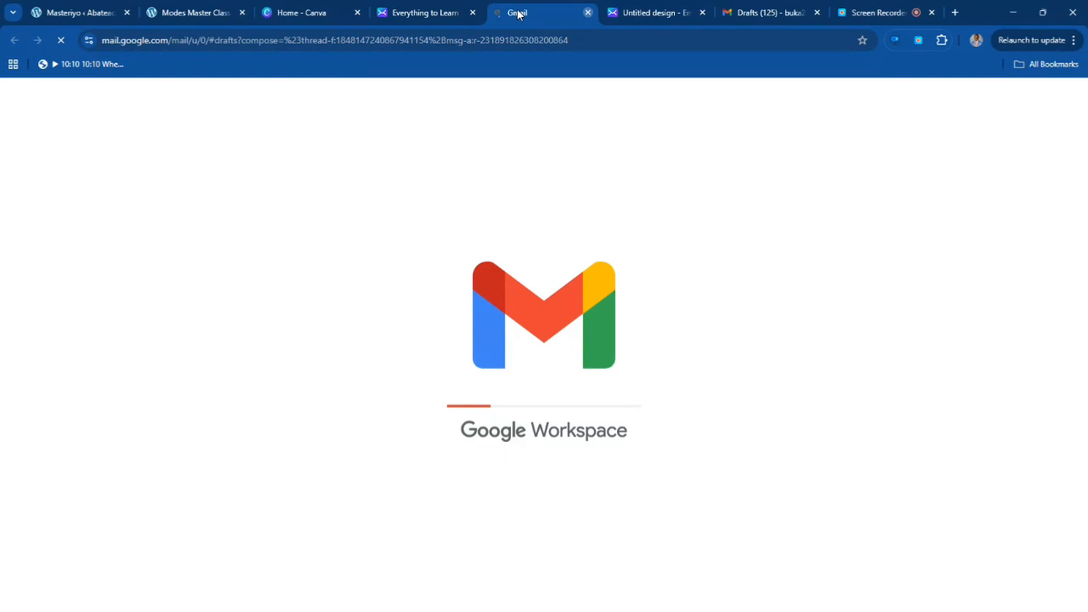
Step: Close the Gmail draft and the "Everything to Learn Today" email design
click(588, 13)
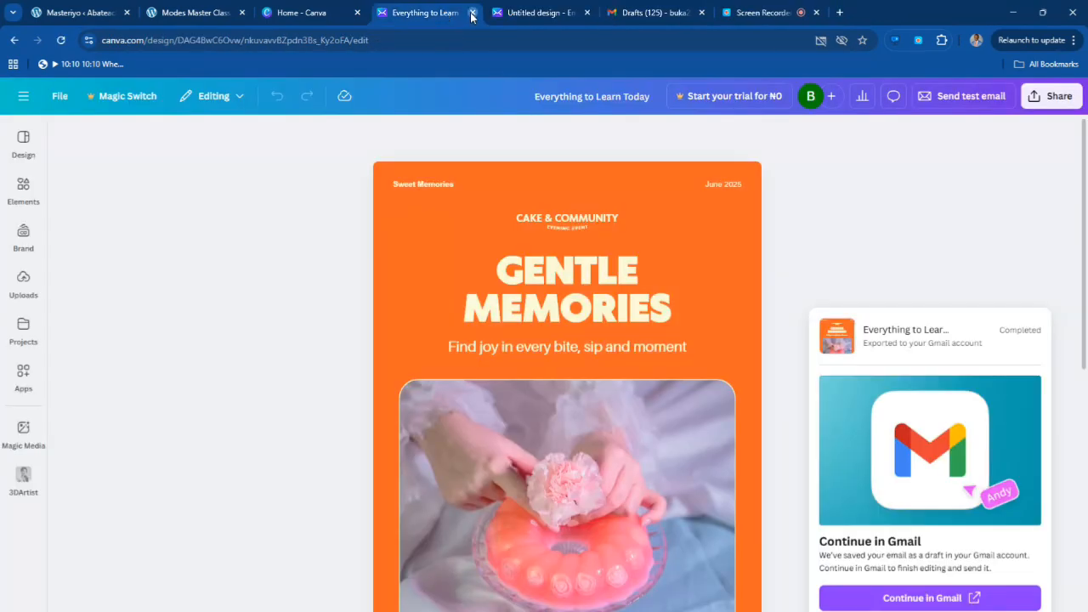
click(473, 12)
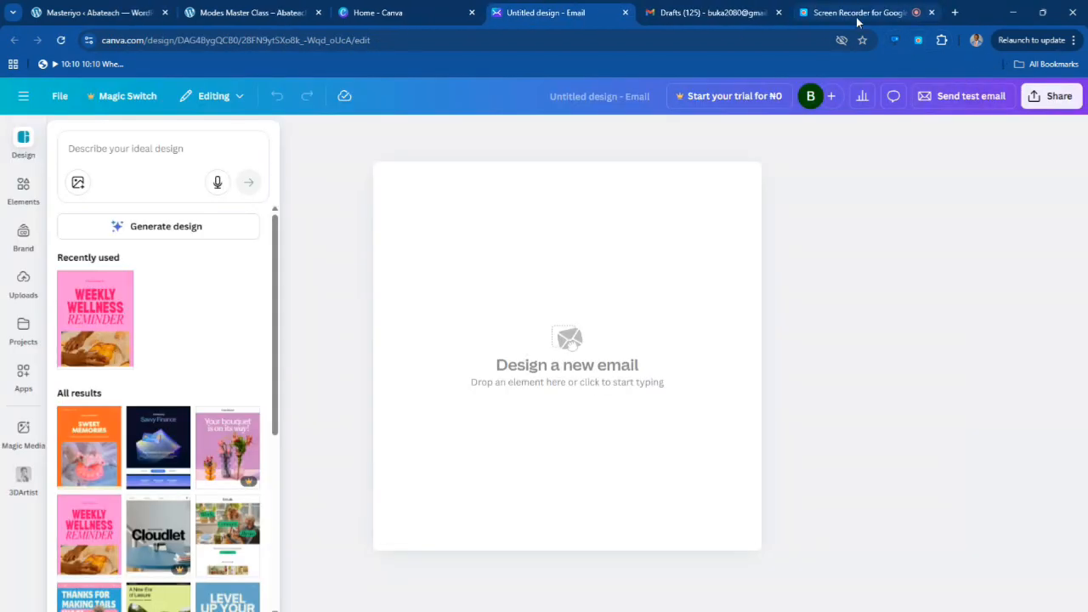